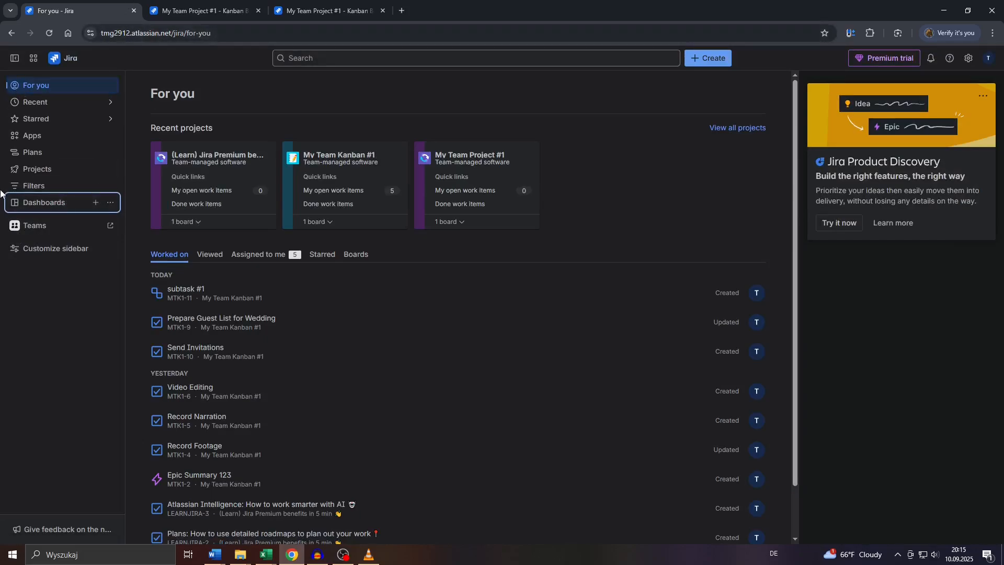
Show the list of all dashboards and open the Default dashboard from it.
scroll(1, 202, "up", 5)
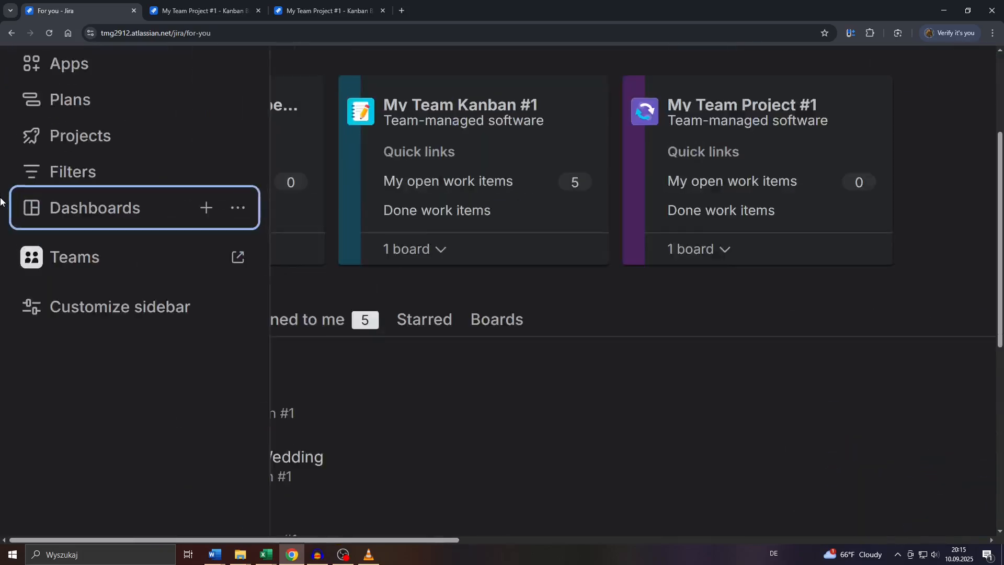
scroll(2, 202, "up", 3)
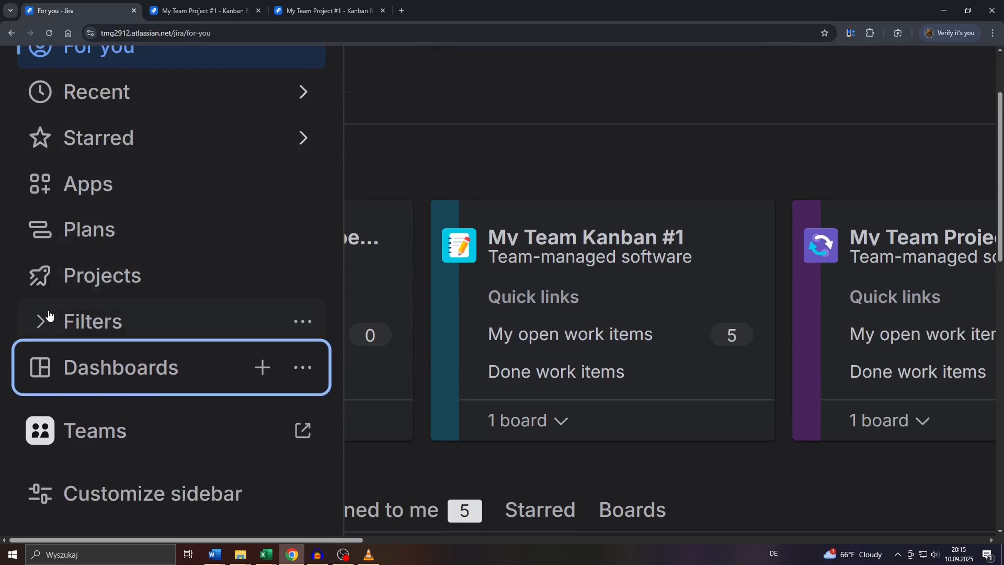
scroll(39, 293, "down", 2)
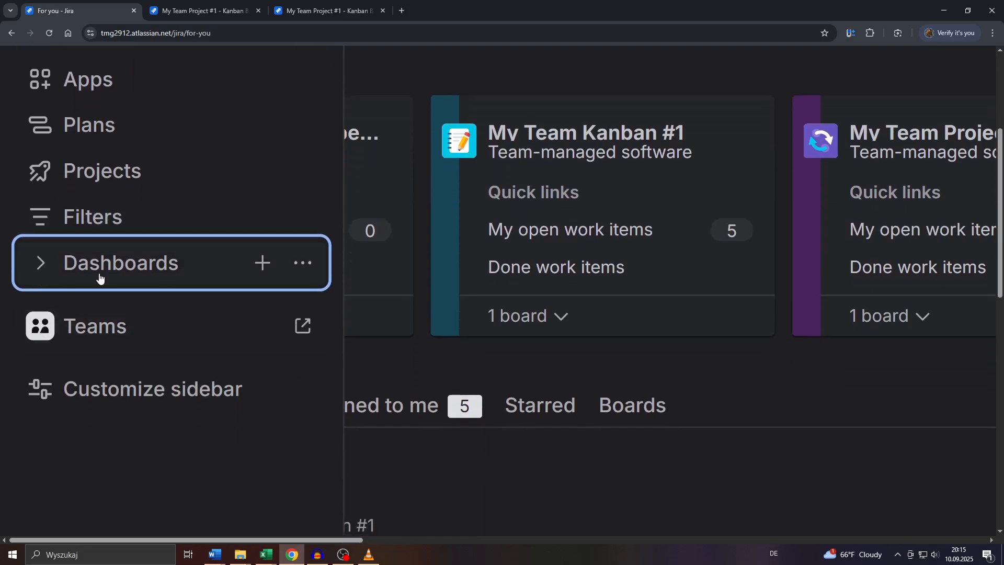
left_click(40, 265)
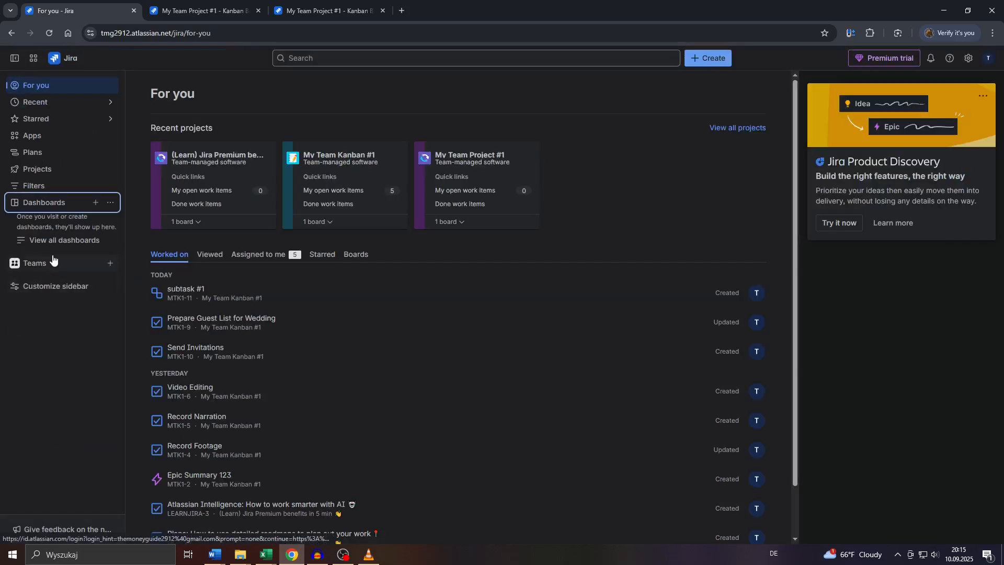
left_click(28, 244)
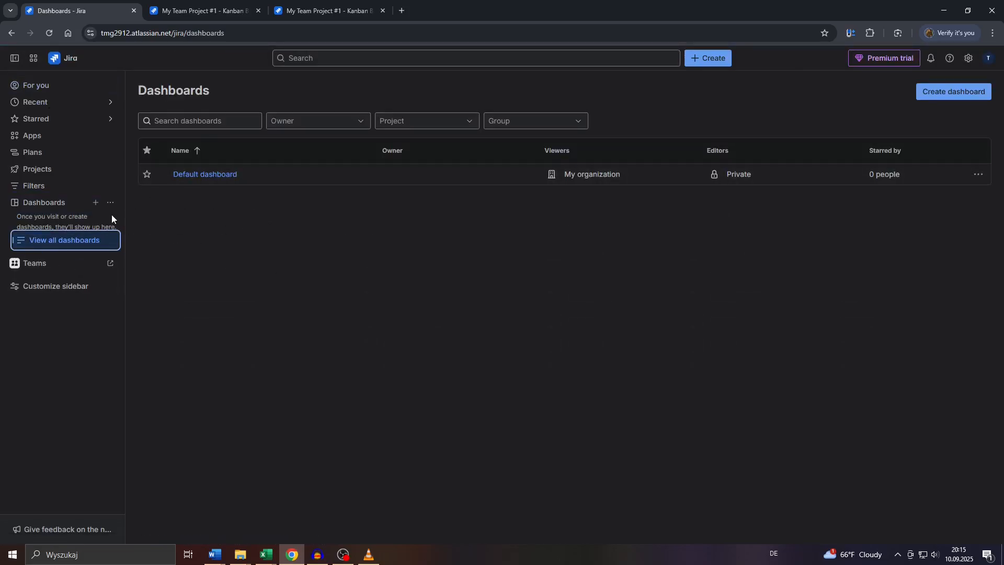
left_click(189, 177)
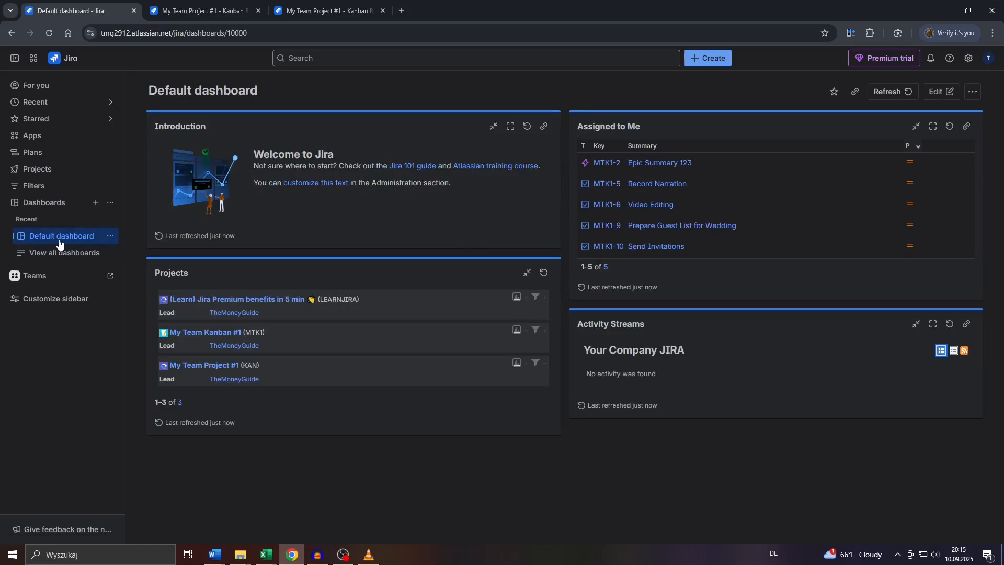
left_click(95, 205)
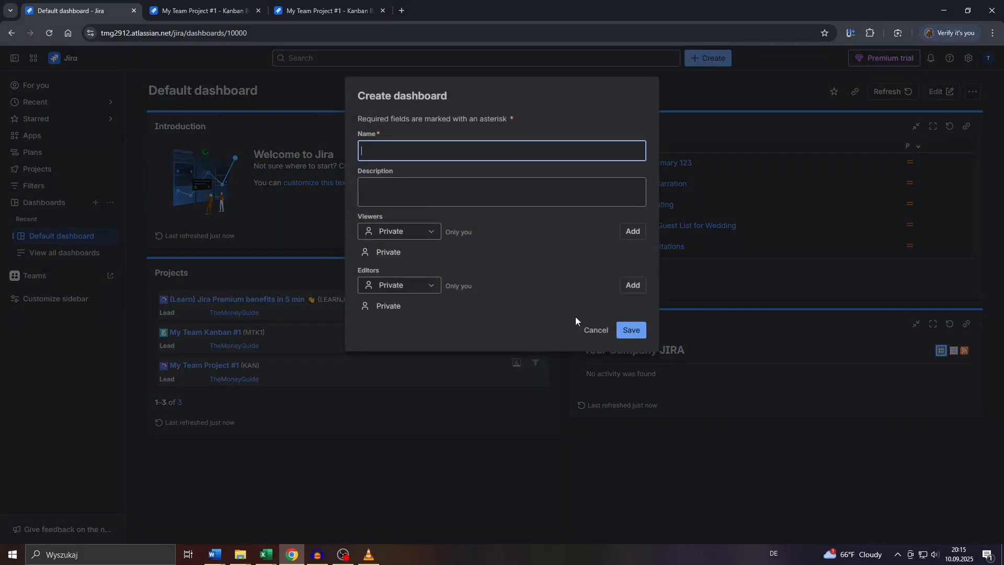
left_click(589, 331)
left_click(30, 257)
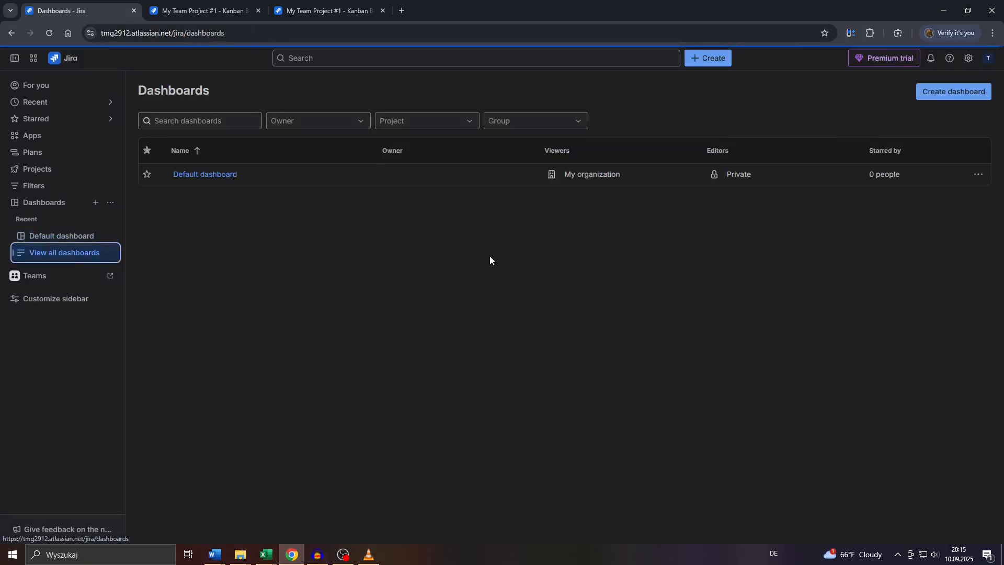
left_click(937, 91)
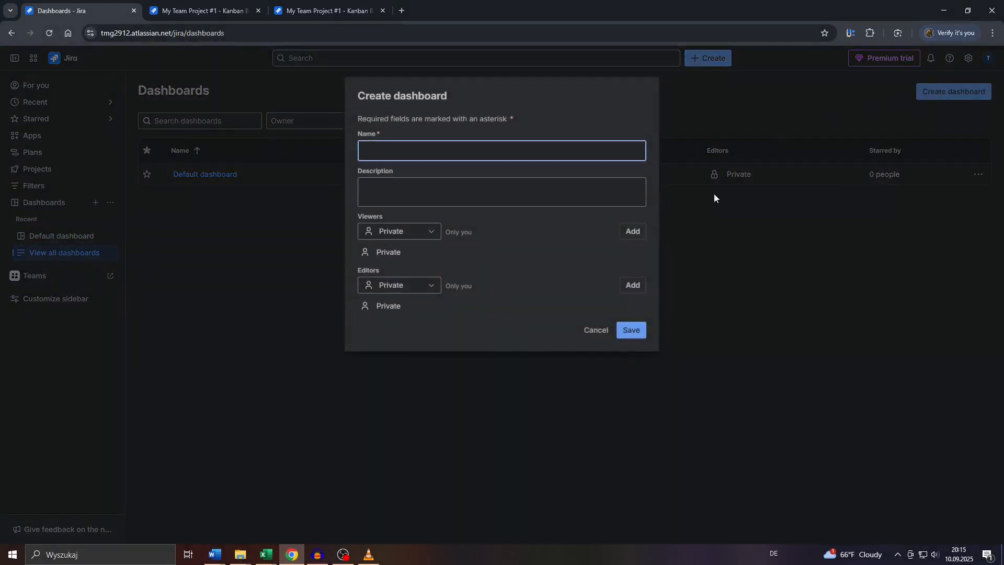
left_click(596, 329)
Open the Default dashboard and examine its Projects, Assigned to Me and Activity Streams gadgets.
left_click(212, 175)
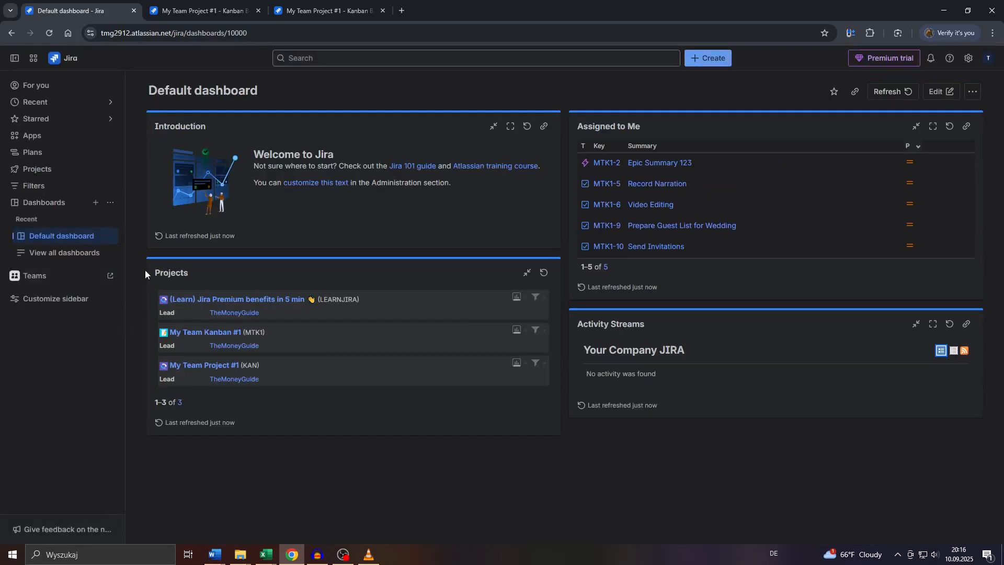
left_click_drag(145, 270, 331, 422)
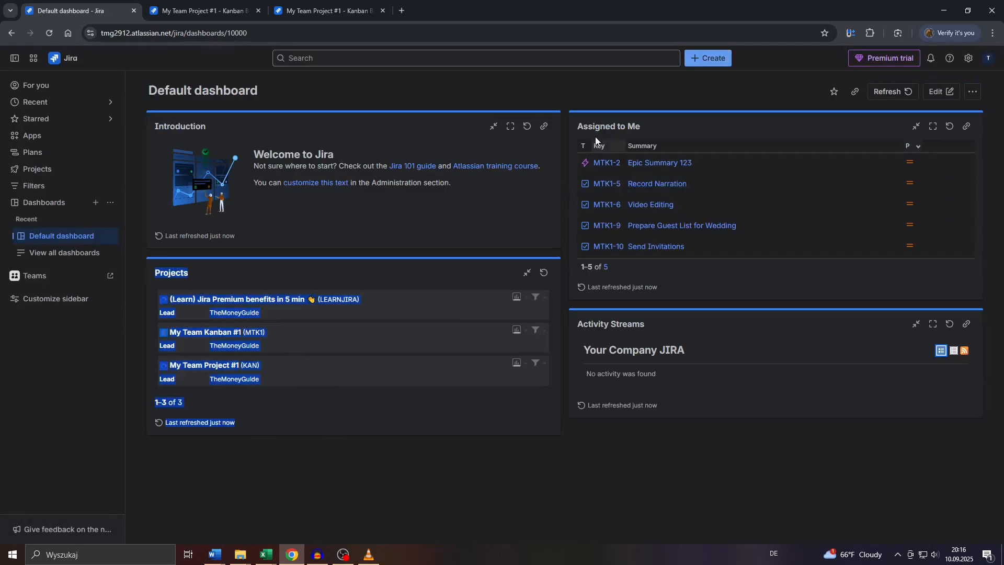
mouse_move(575, 126)
left_mouse_down()
mouse_move(654, 157)
mouse_move(732, 230)
mouse_move(743, 263)
mouse_move(582, 127)
left_mouse_up()
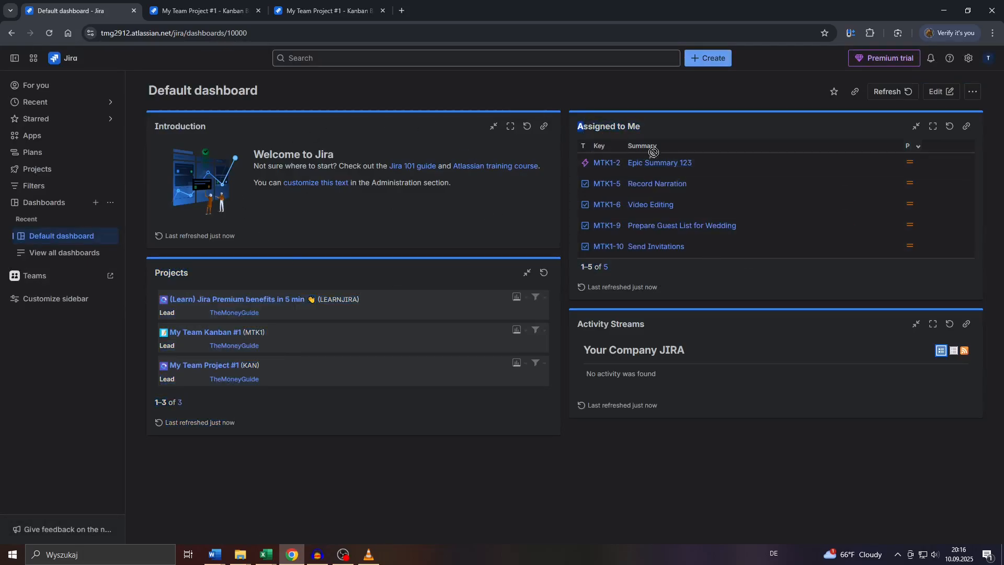
left_click_drag(742, 271, 691, 133)
left_click(689, 135)
left_click_drag(575, 324, 754, 358)
scroll(754, 358, "up", 3)
scroll(754, 358, "up", 2)
left_click_drag(292, 291, 348, 280)
left_click(348, 281)
scroll(346, 282, "down", 5)
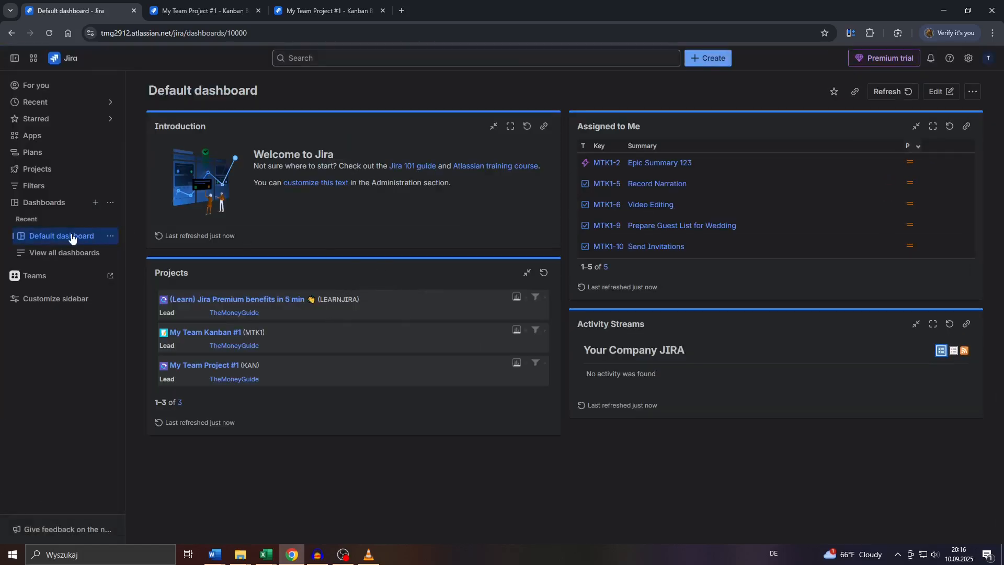
Start a new dashboard from the list of all dashboards, named "Project Dashboard" with the description "describe here".
left_click(52, 252)
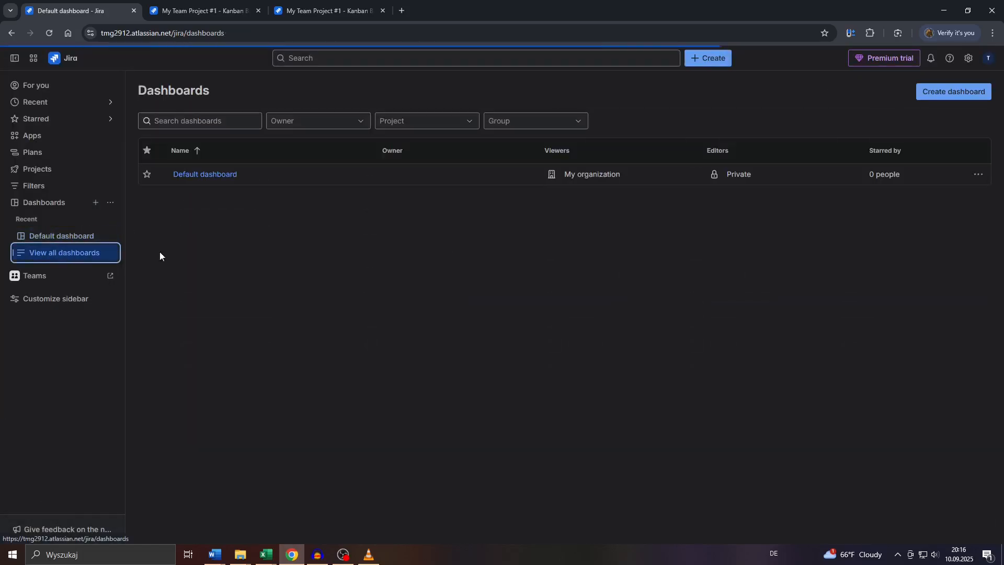
left_click(937, 90)
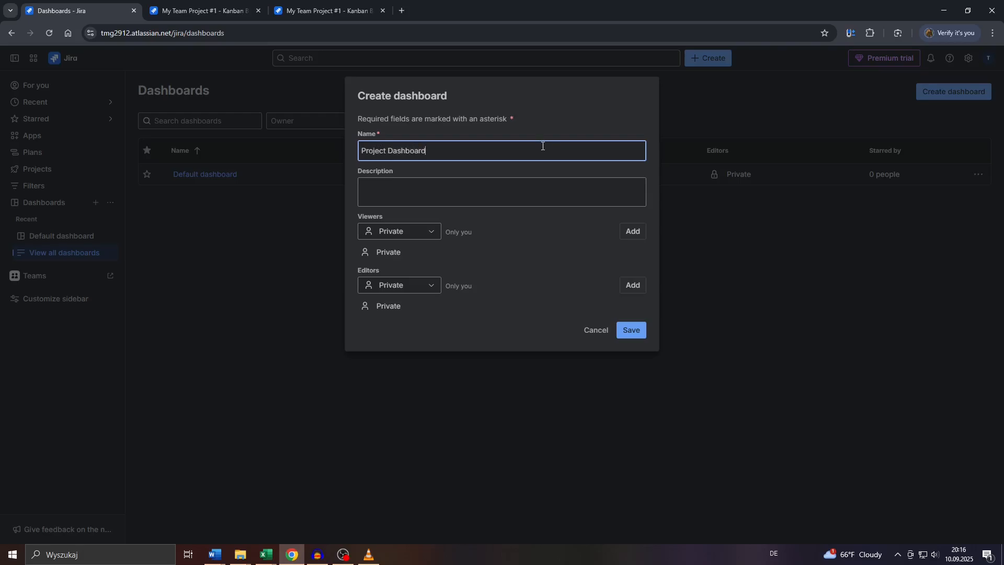
left_click(532, 114)
triple_click(469, 114)
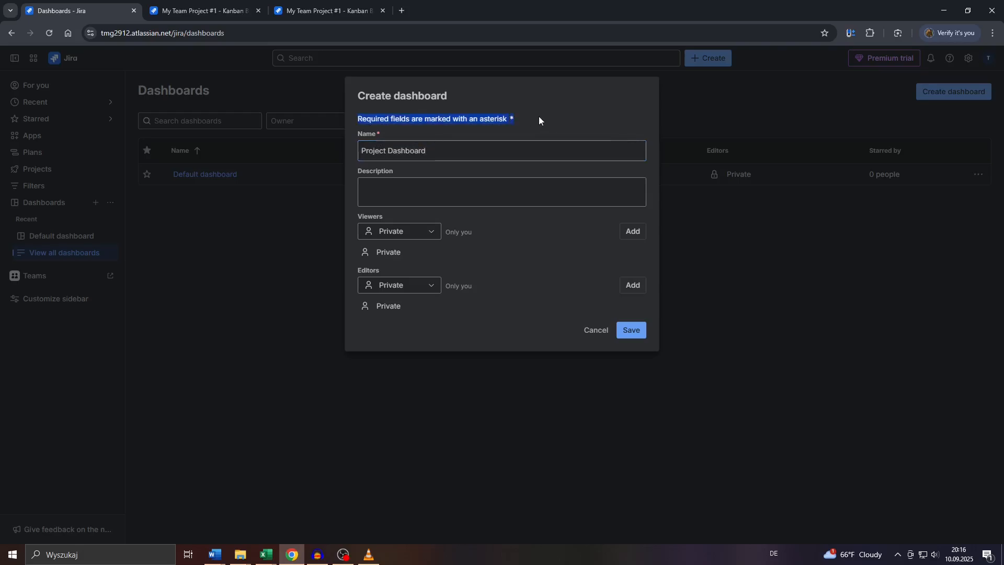
left_click(438, 156)
left_click_drag(439, 154, 329, 149)
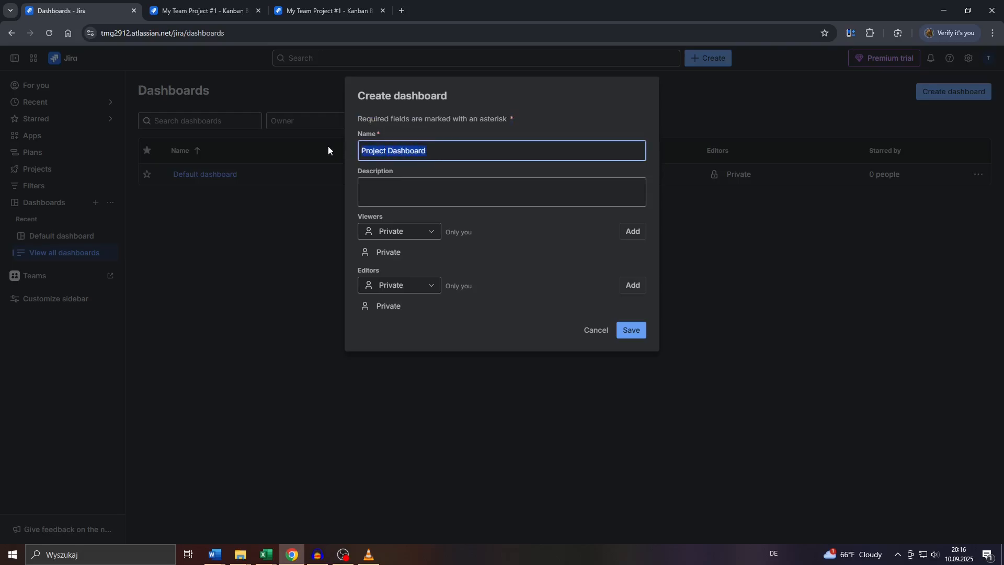
left_click(397, 196)
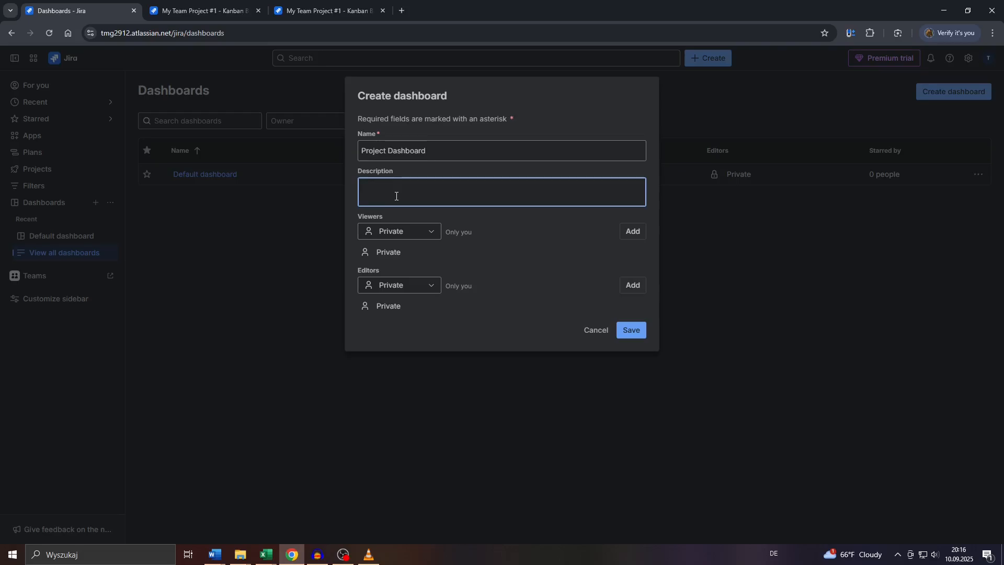
type("describe here")
left_click_drag(358, 216, 376, 219)
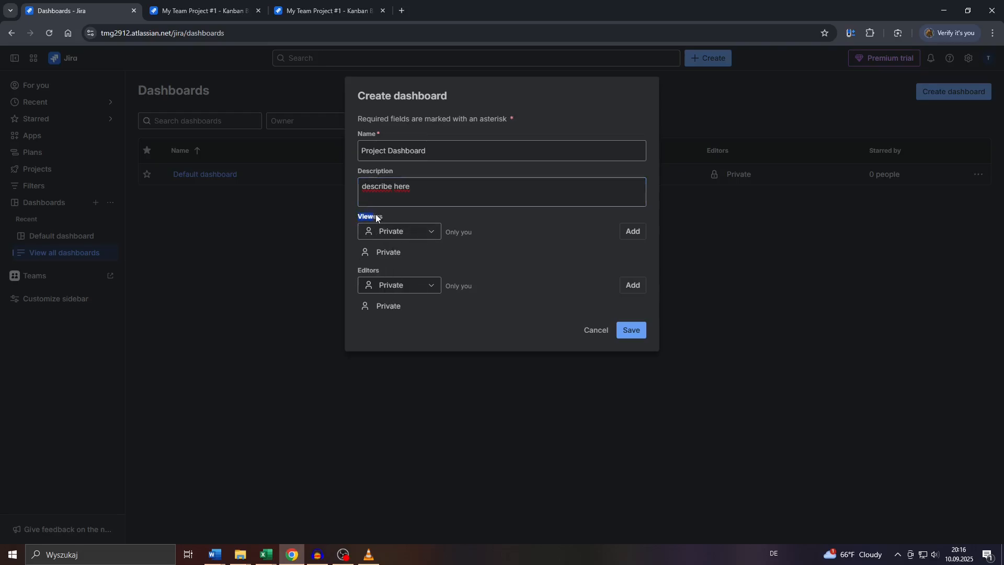
left_click(361, 268)
left_click(428, 235)
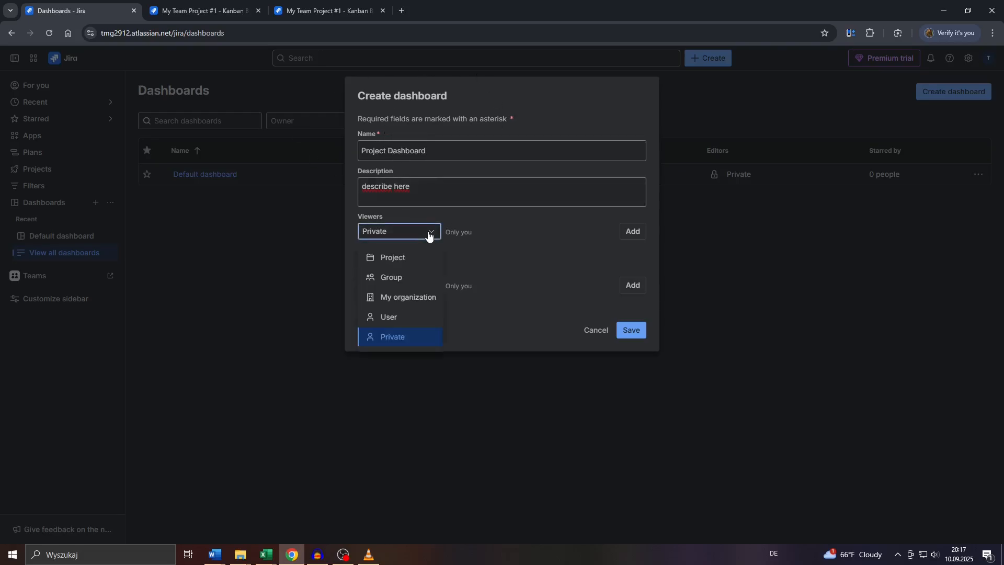
left_click(428, 235)
left_click(418, 284)
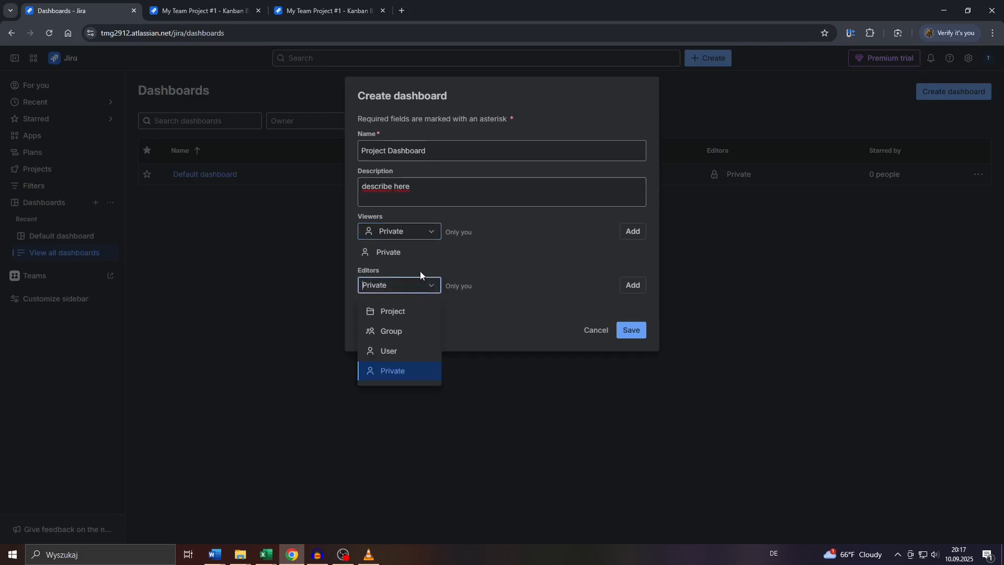
Add the Viewer role of the project My Team Project #1 to the new dashboard's viewers.
left_click(429, 236)
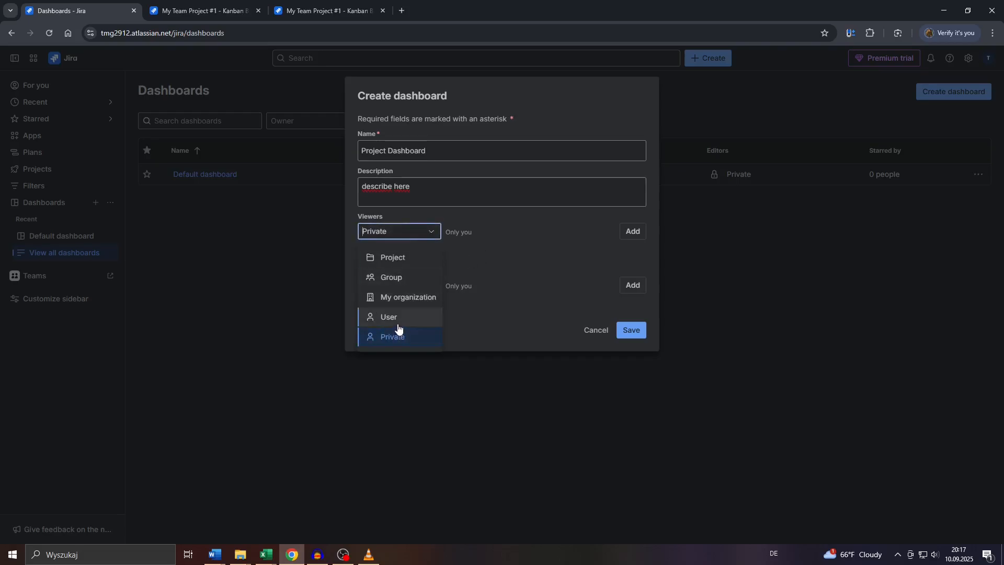
left_click(397, 259)
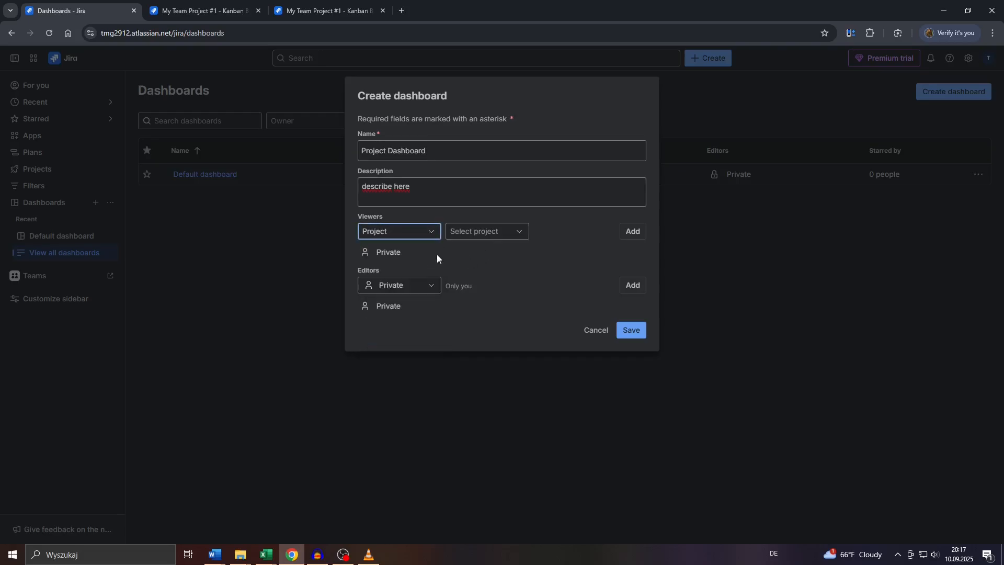
left_click(480, 234)
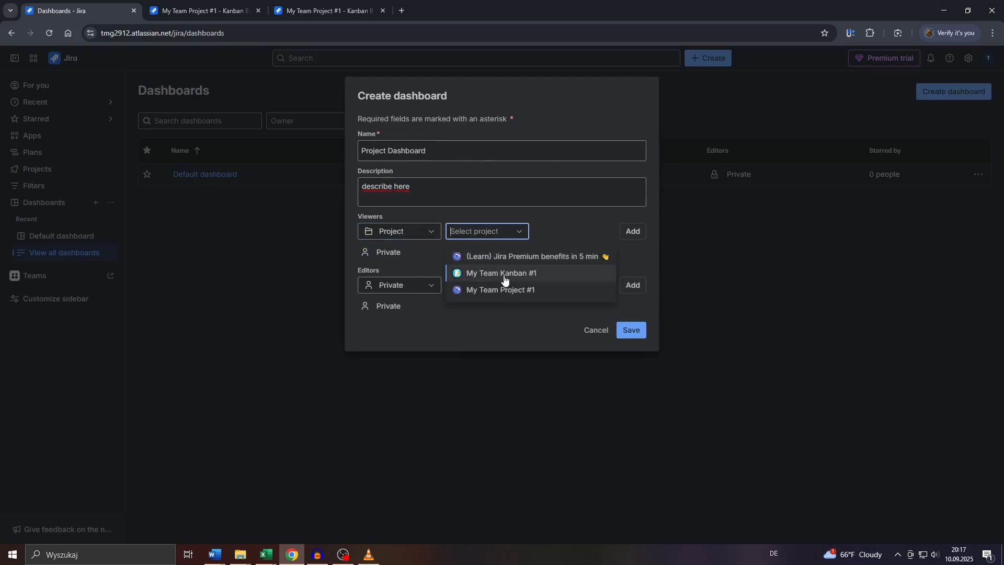
left_click(507, 291)
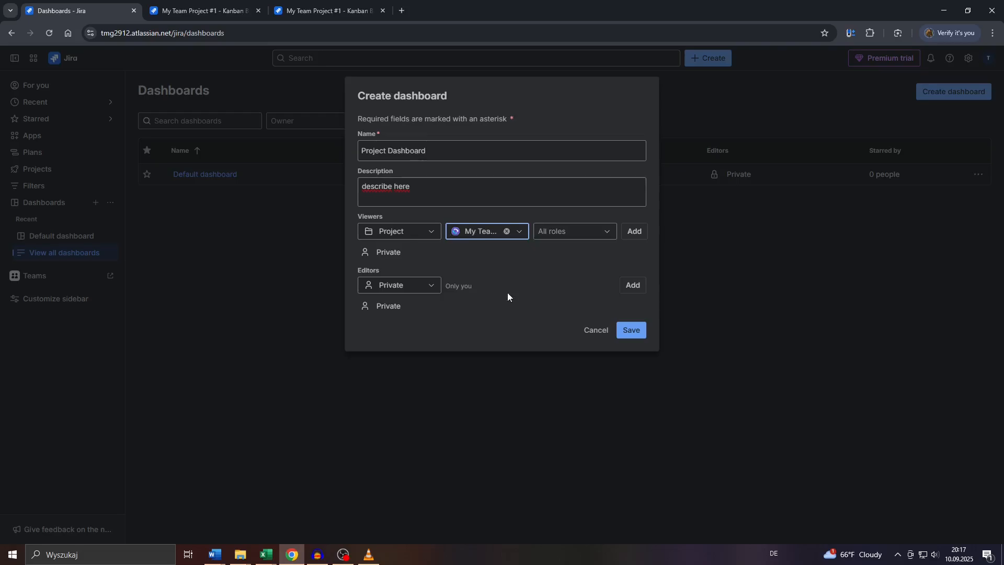
left_click(560, 233)
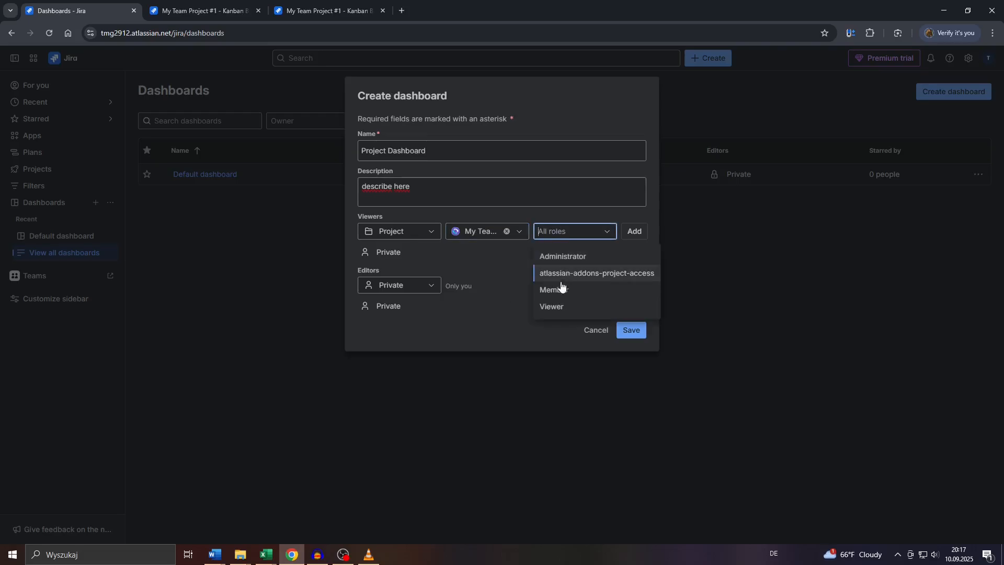
left_click(560, 303)
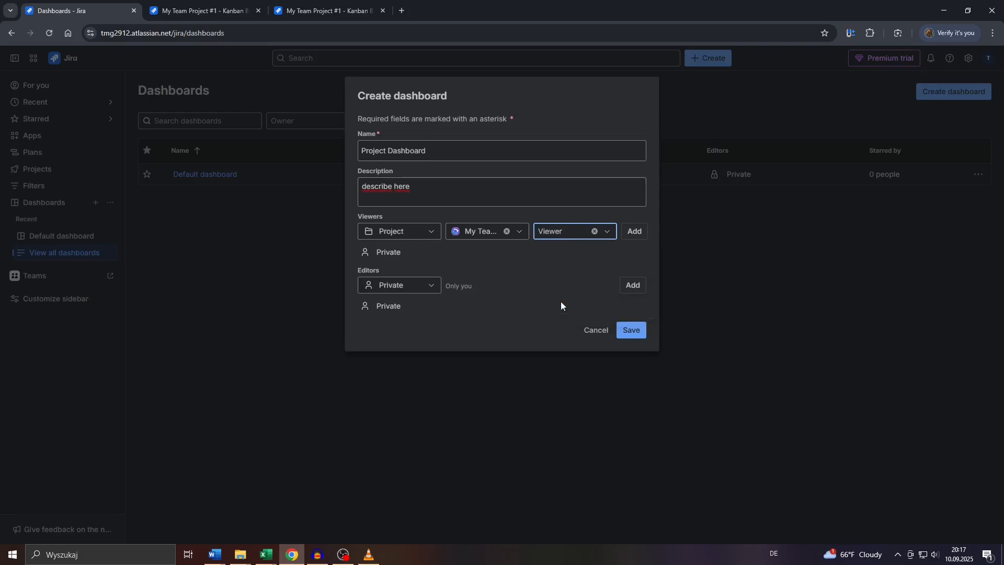
left_click(633, 231)
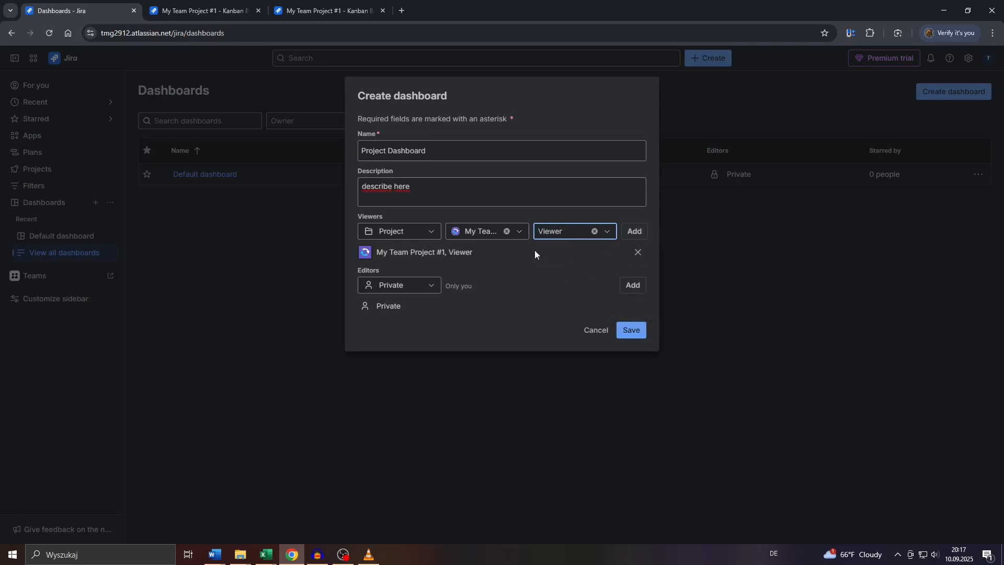
Add the Member role of My Team Project #1 to the dashboard's editors and save the new dashboard.
left_click(398, 290)
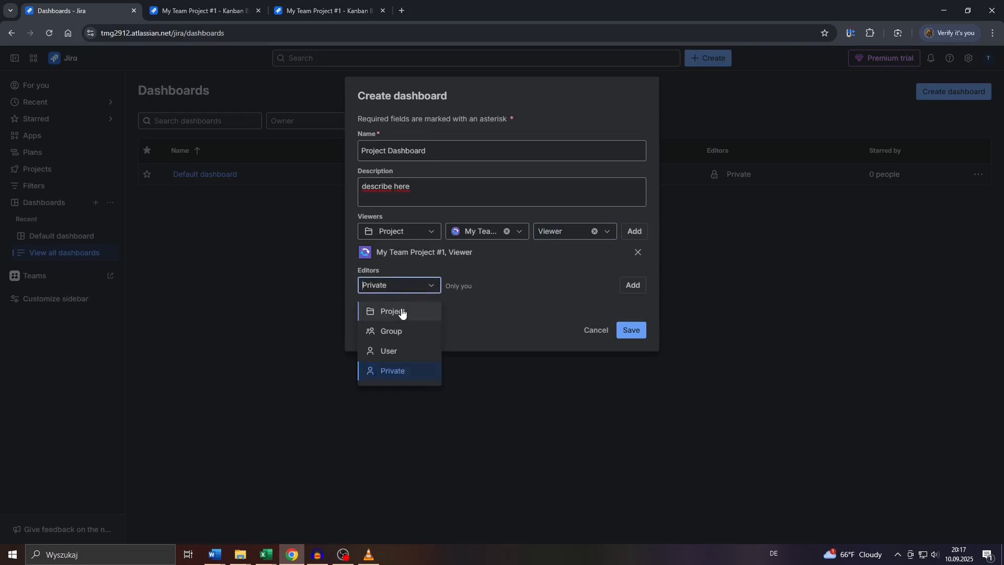
left_click(406, 314)
left_click(471, 290)
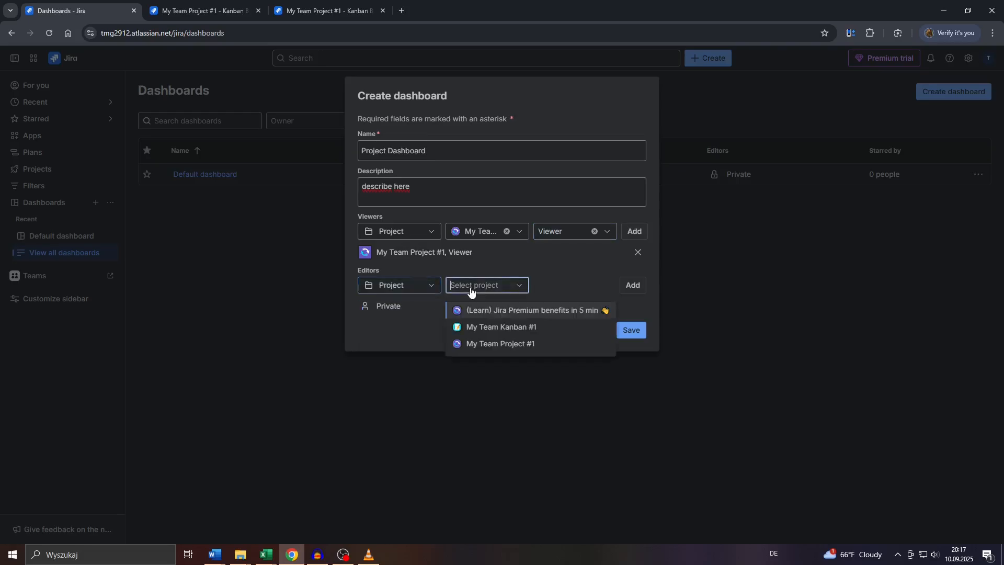
left_click(500, 341)
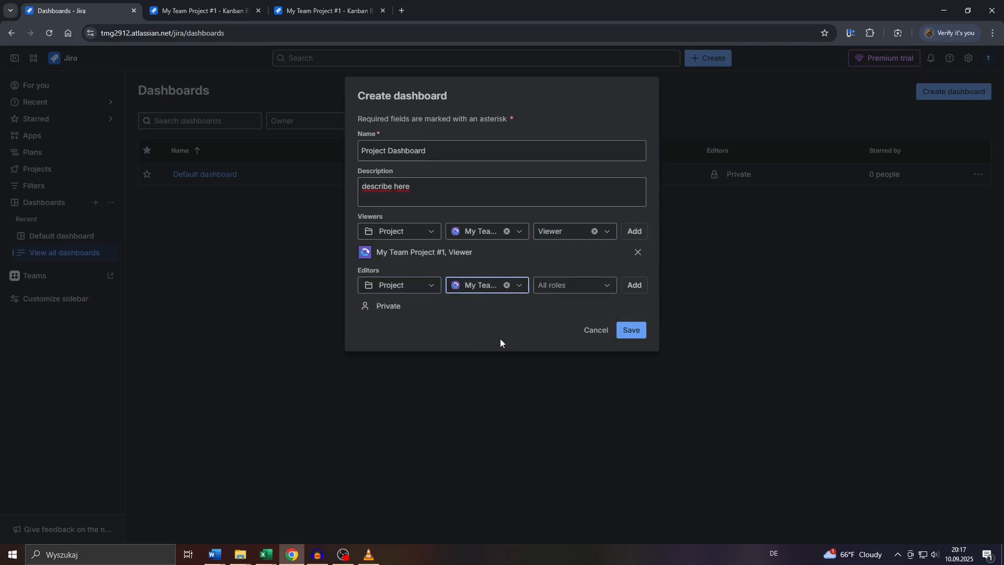
left_click(553, 285)
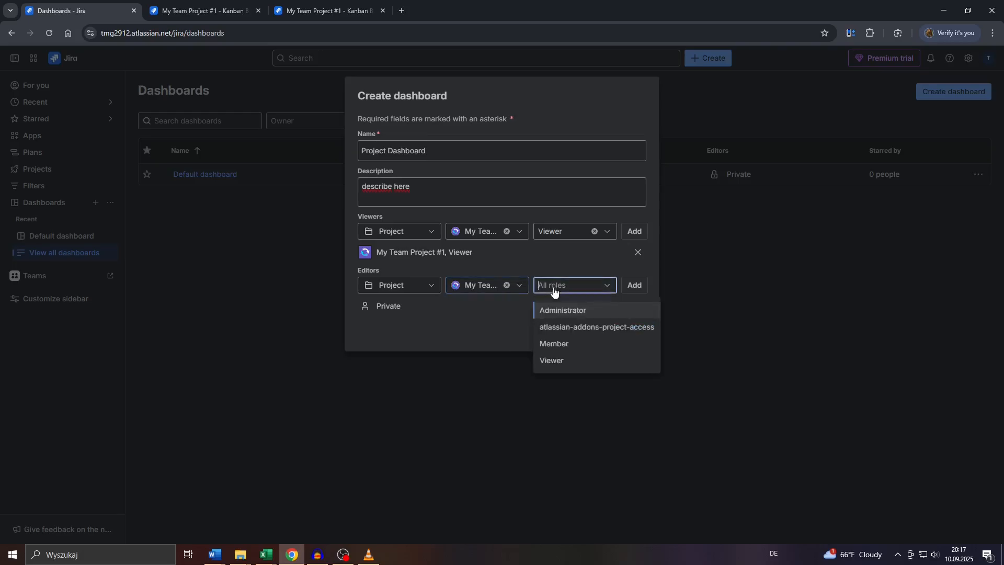
left_click(562, 345)
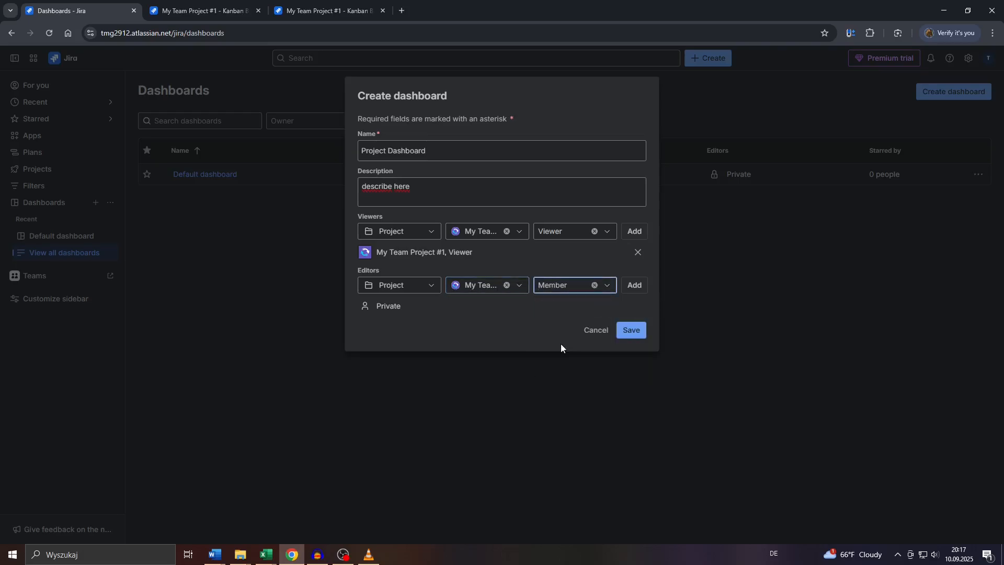
left_click(632, 290)
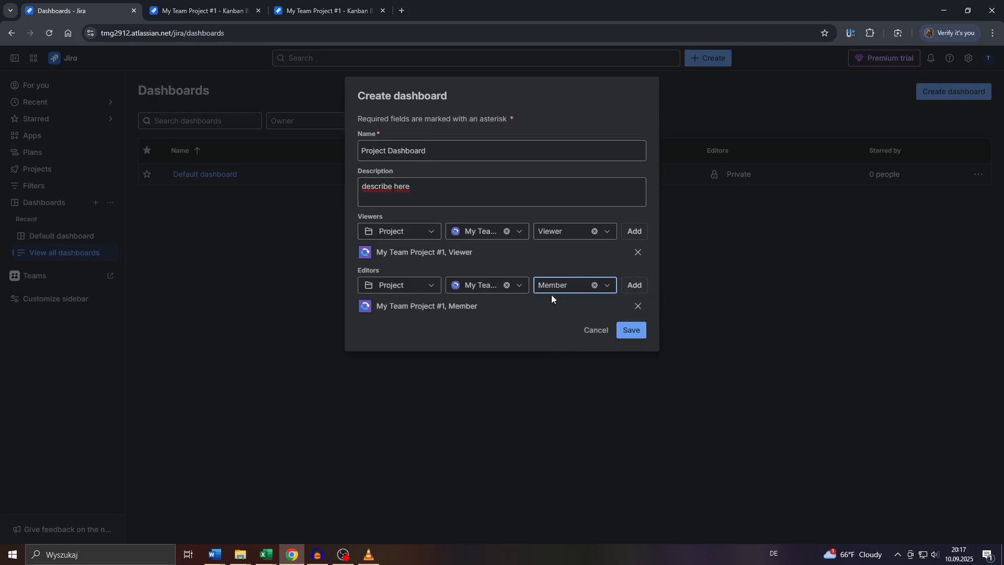
left_click(626, 330)
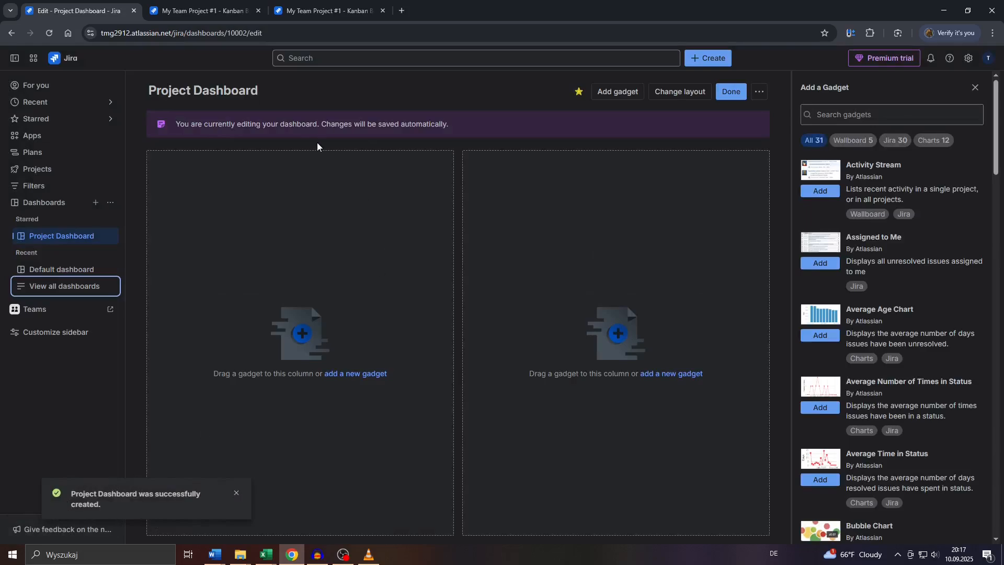
Dismiss the dashboard creation notification, look through the list of available gadgets and close it.
left_click_drag(230, 124, 465, 128)
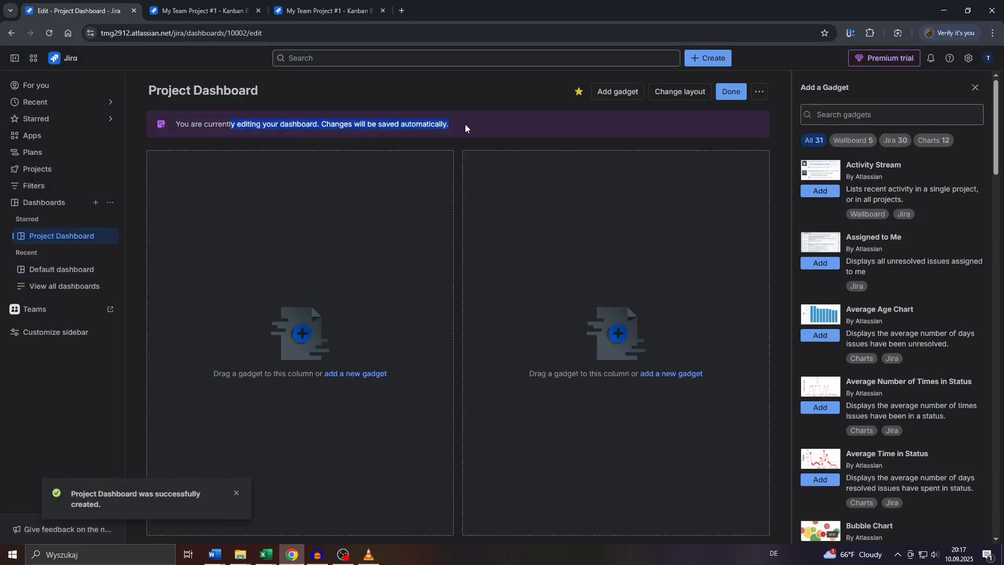
left_click(422, 129)
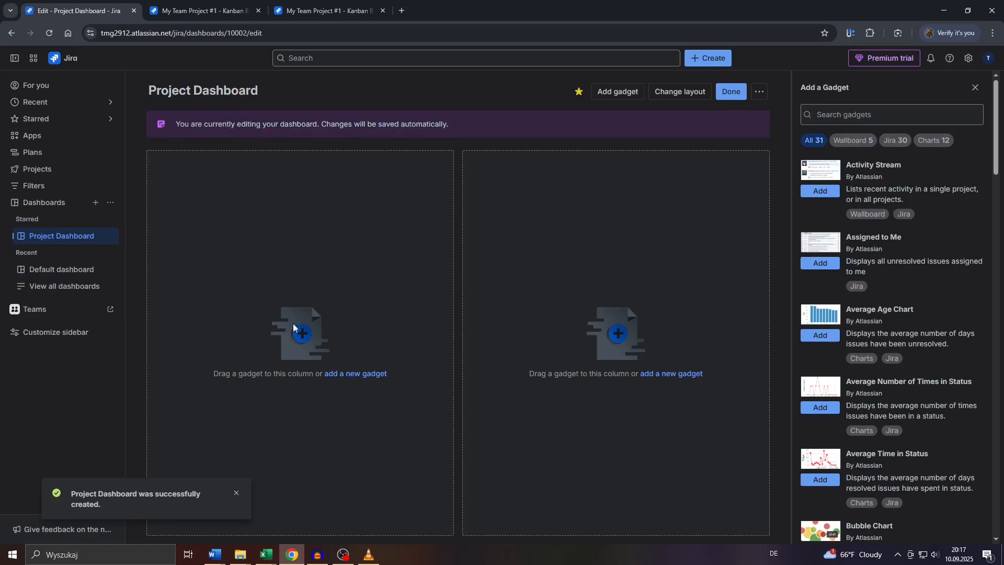
left_click(236, 492)
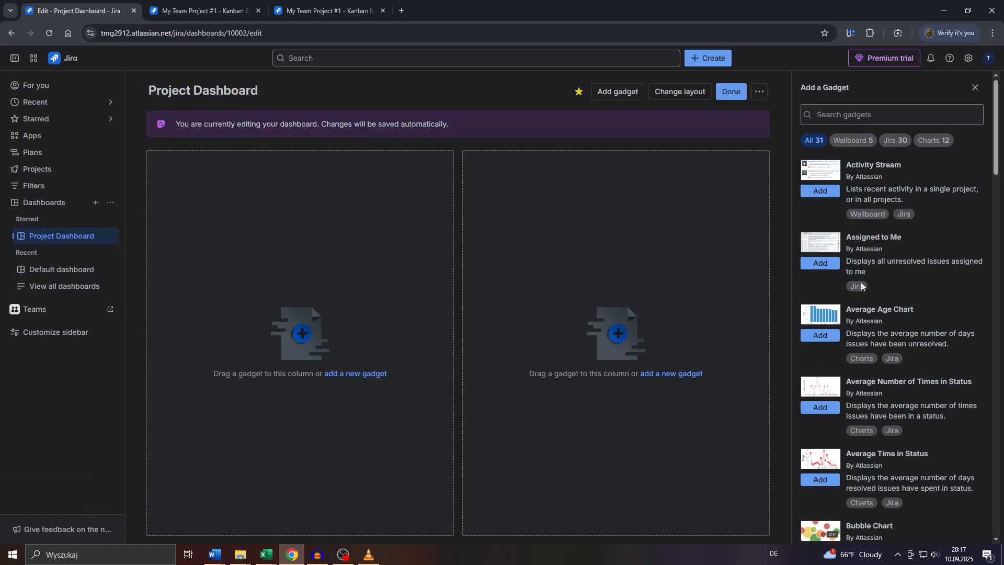
scroll(862, 287, "down", 8)
scroll(881, 215, "up", 3)
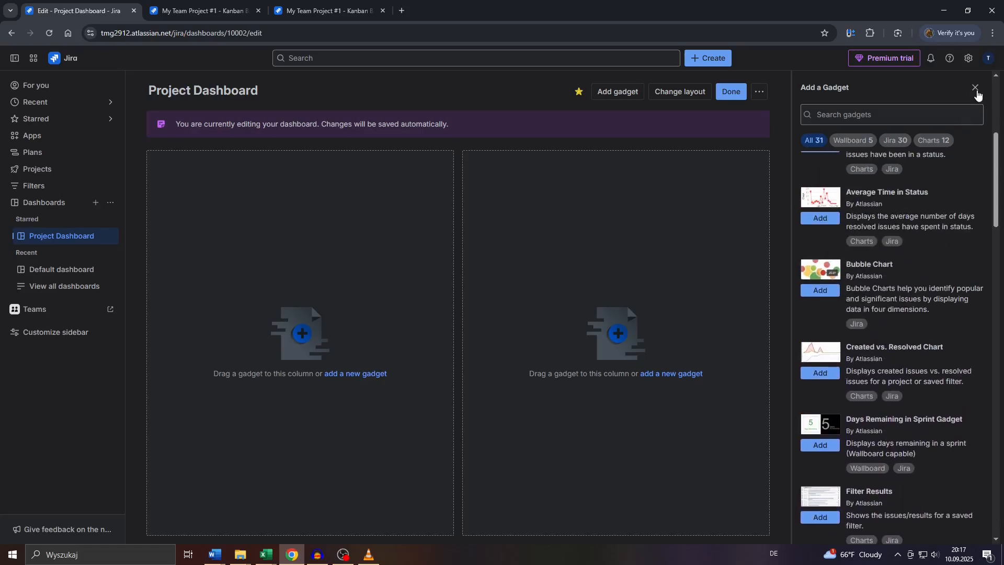
left_click(975, 87)
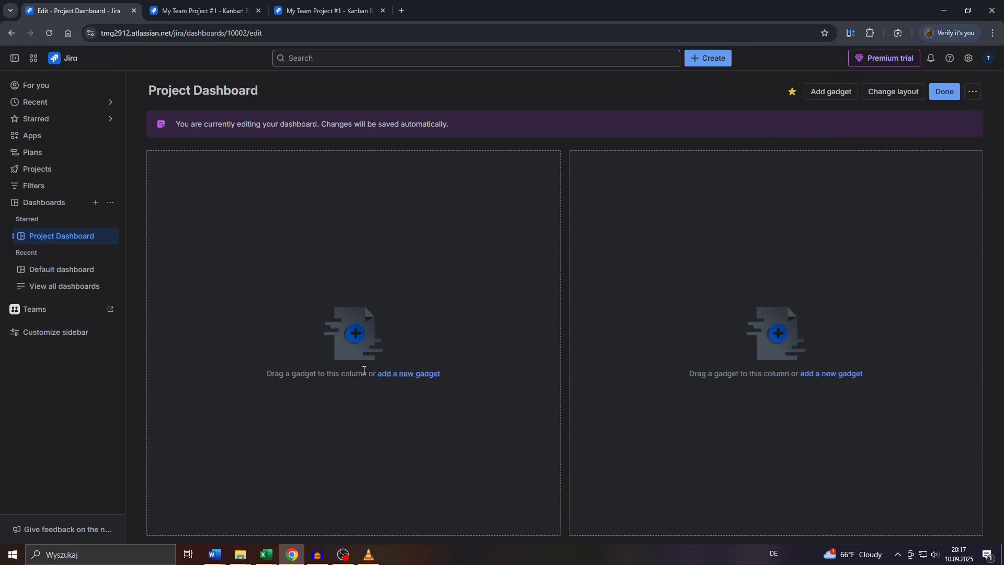
Open the gadget list for the first empty column, search it for "pie" and clear the search.
left_click(405, 374)
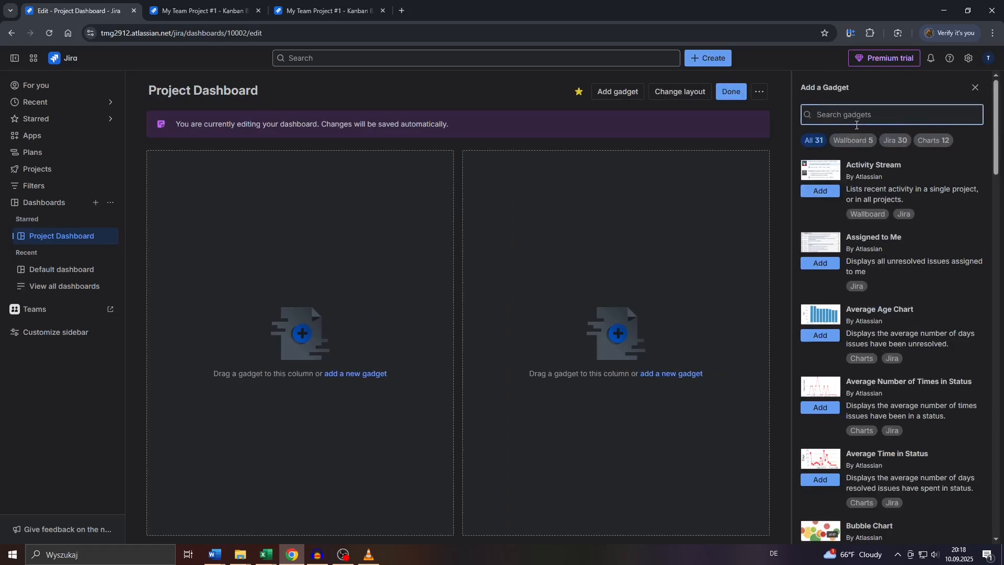
scroll(871, 173, "down", 10)
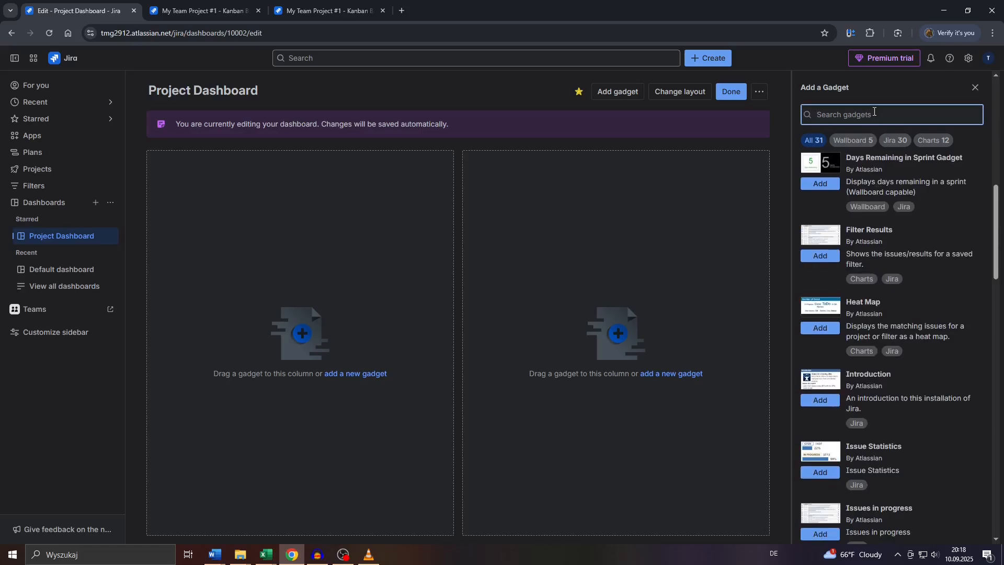
type("pie")
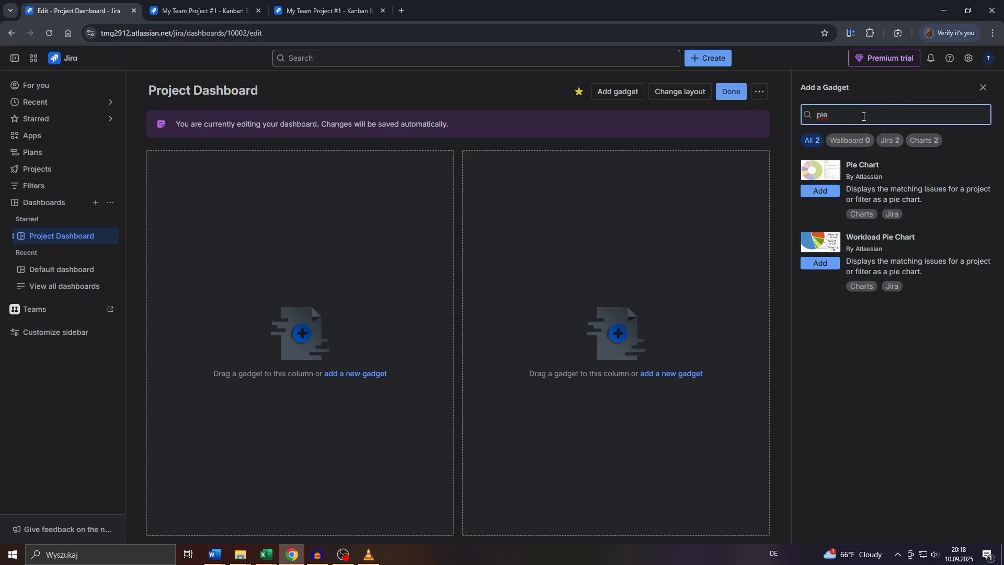
key("BackSpace")
key("BackSpace")
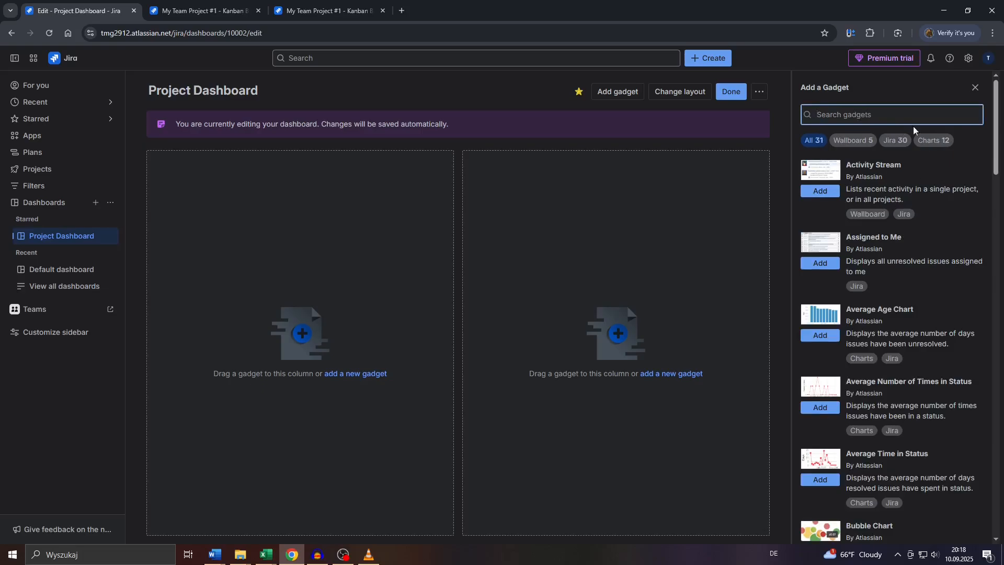
Add the Activity Stream, Pie Chart and Projects gadgets to the dashboard.
left_click(824, 191)
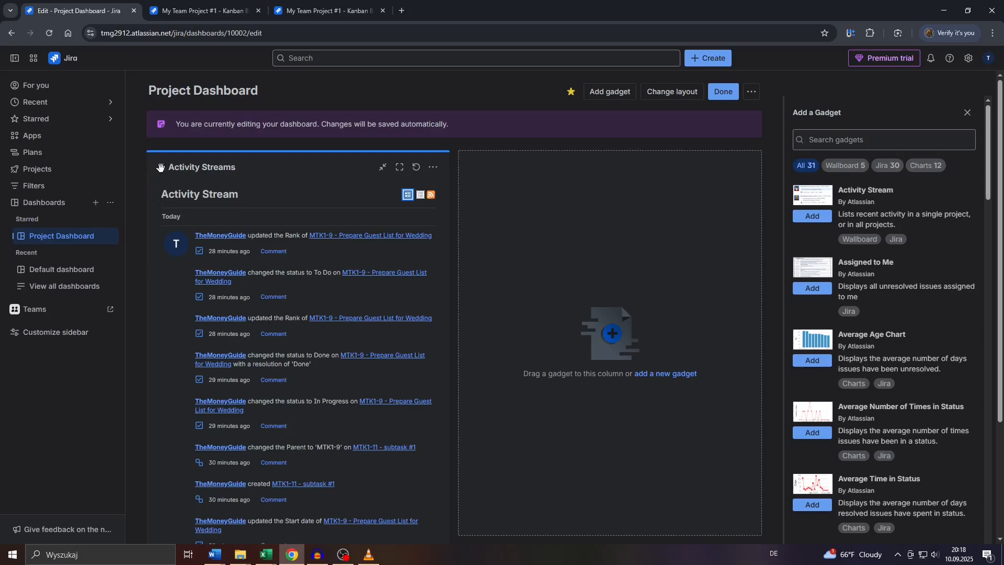
left_click_drag(160, 167, 170, 194)
scroll(879, 285, "down", 10)
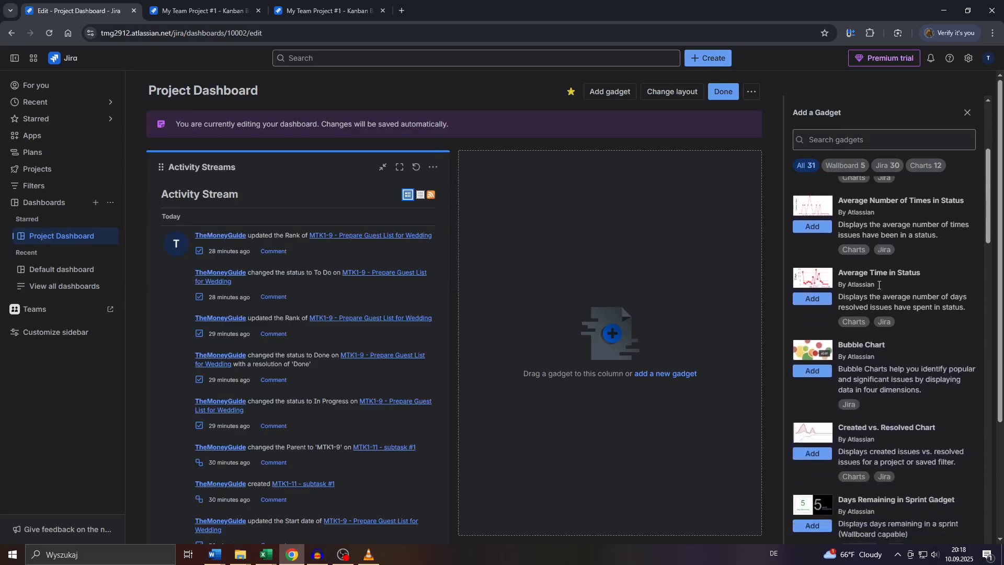
scroll(877, 285, "down", 8)
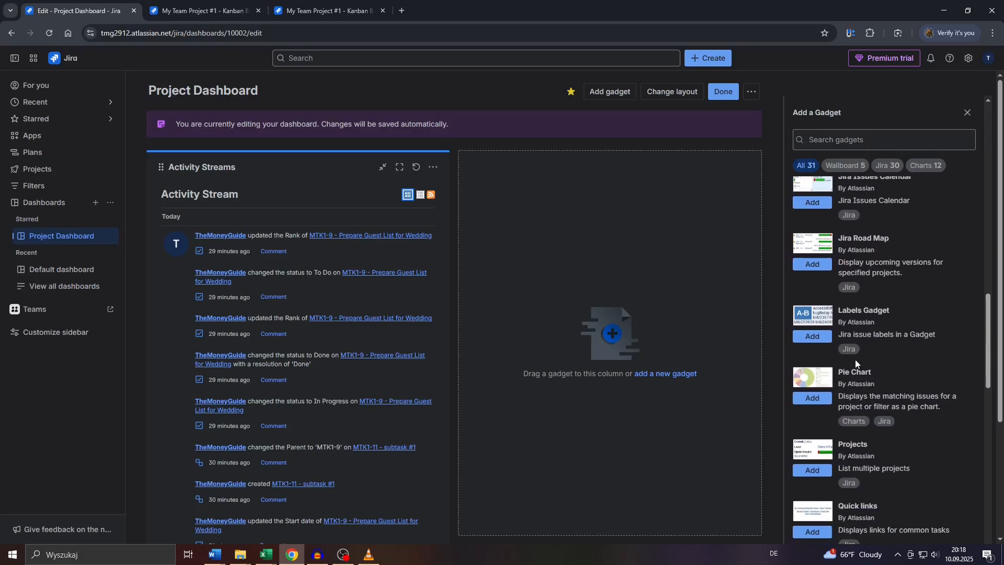
left_click(815, 399)
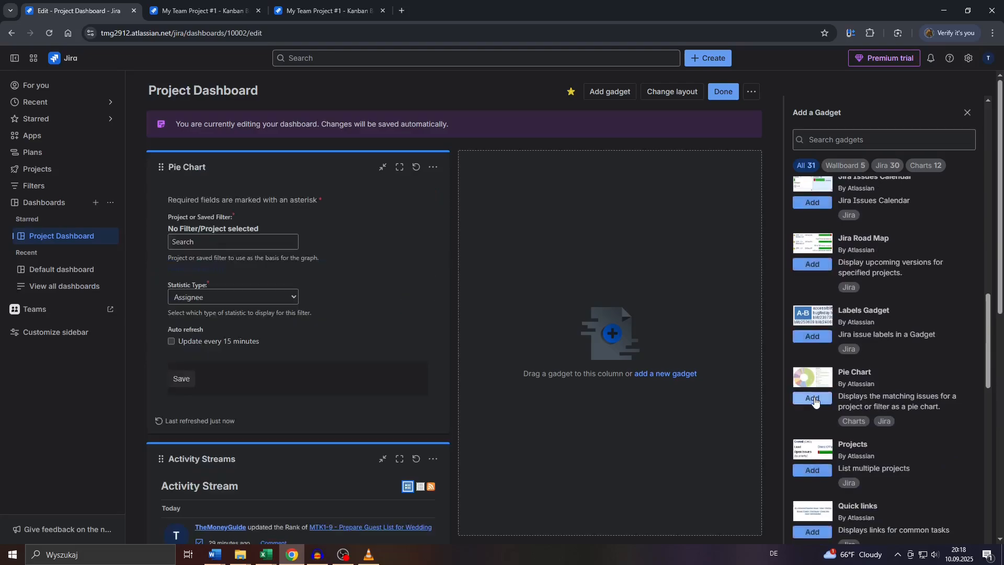
left_click(821, 472)
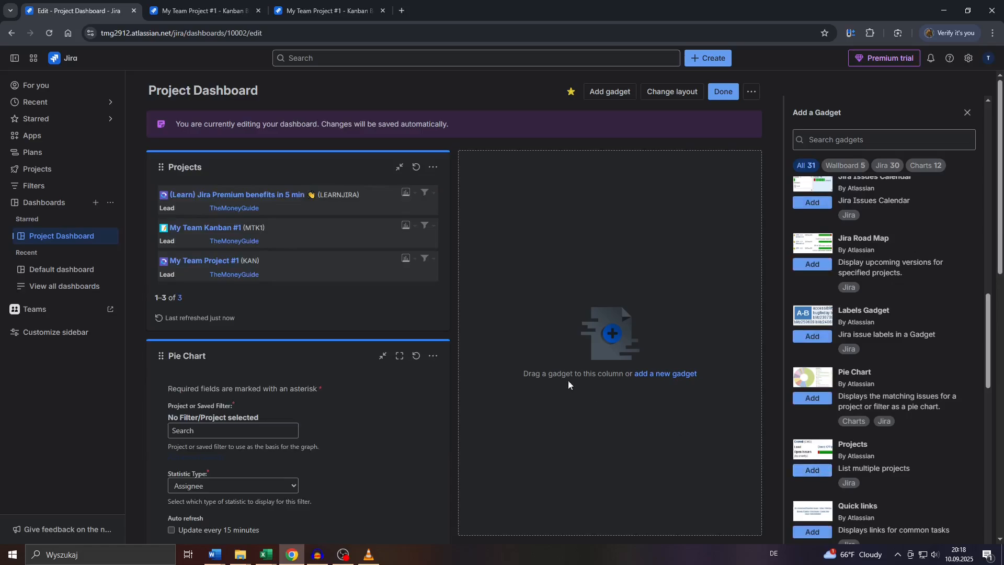
Add the Jira Road Map gadget and move the Projects gadget above it.
left_click(812, 264)
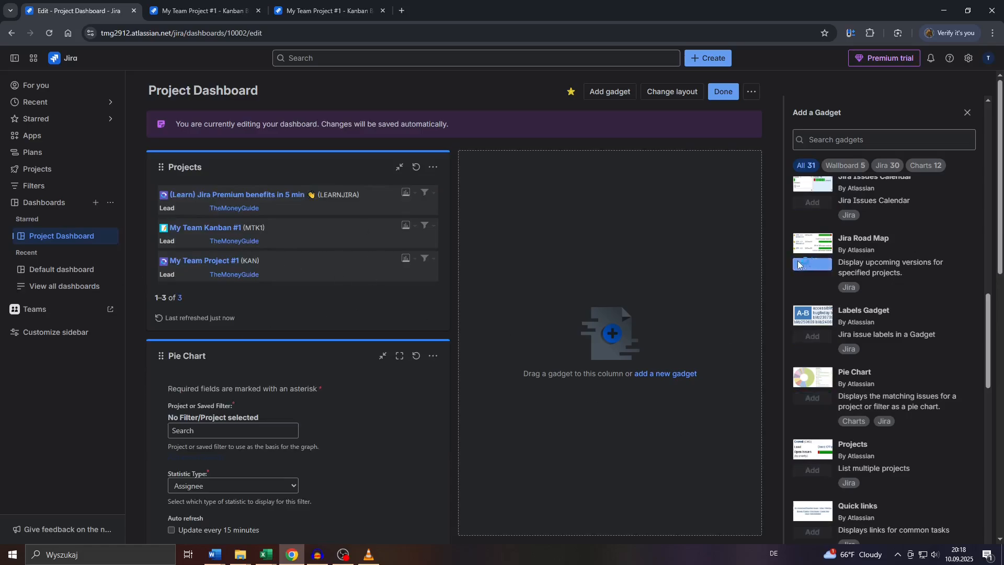
scroll(168, 204, "down", 2)
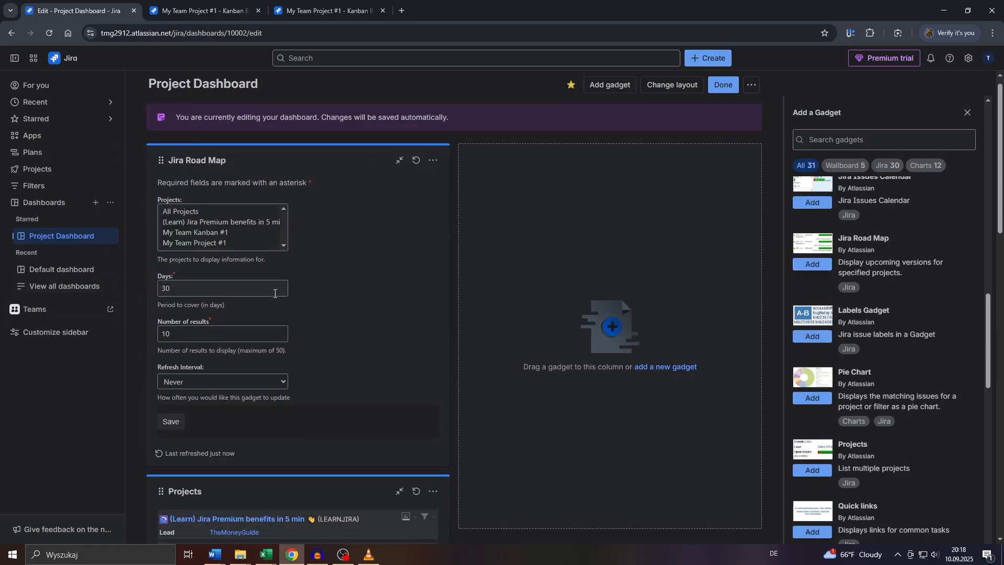
left_click_drag(161, 393, 160, 98)
Refresh the Activity Streams gadget, view it maximized and restore it to its normal size.
scroll(188, 228, "down", 12)
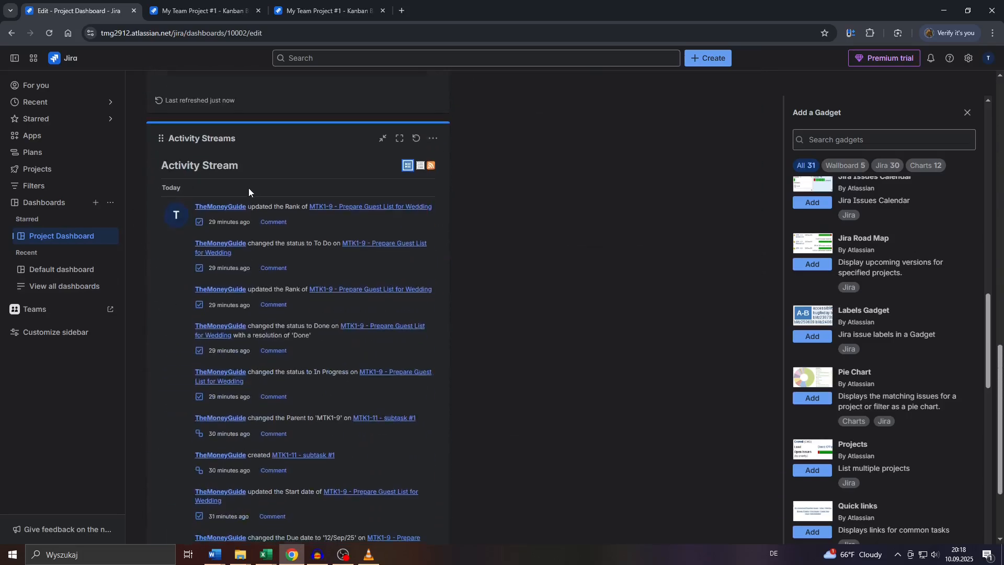
left_click(415, 143)
left_click(399, 139)
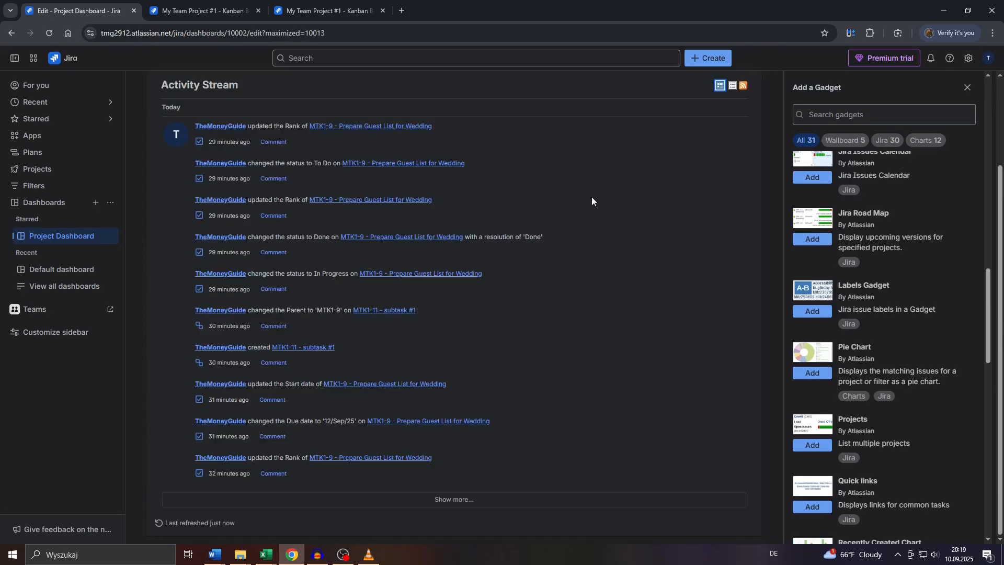
scroll(351, 176, "up", 3)
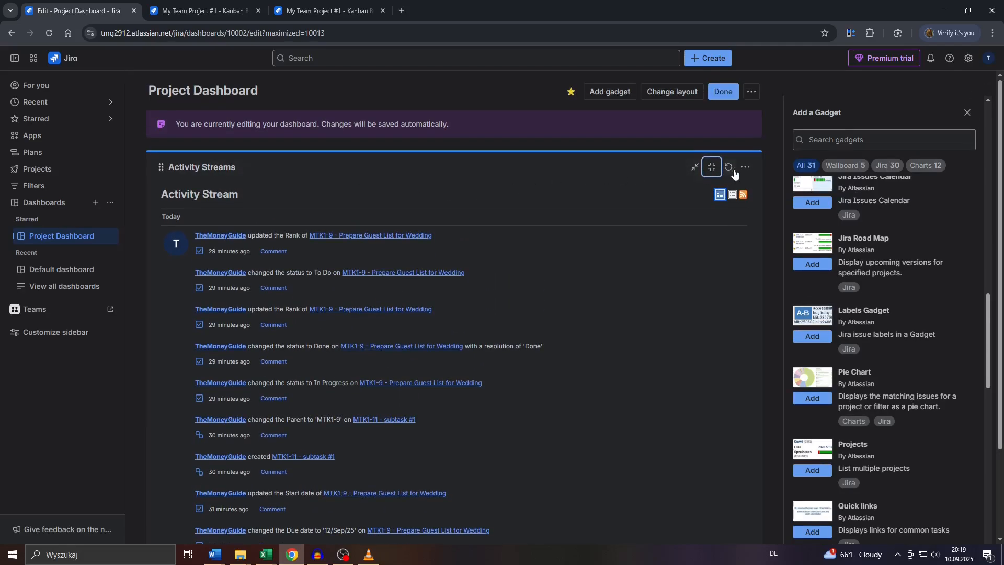
left_click(718, 167)
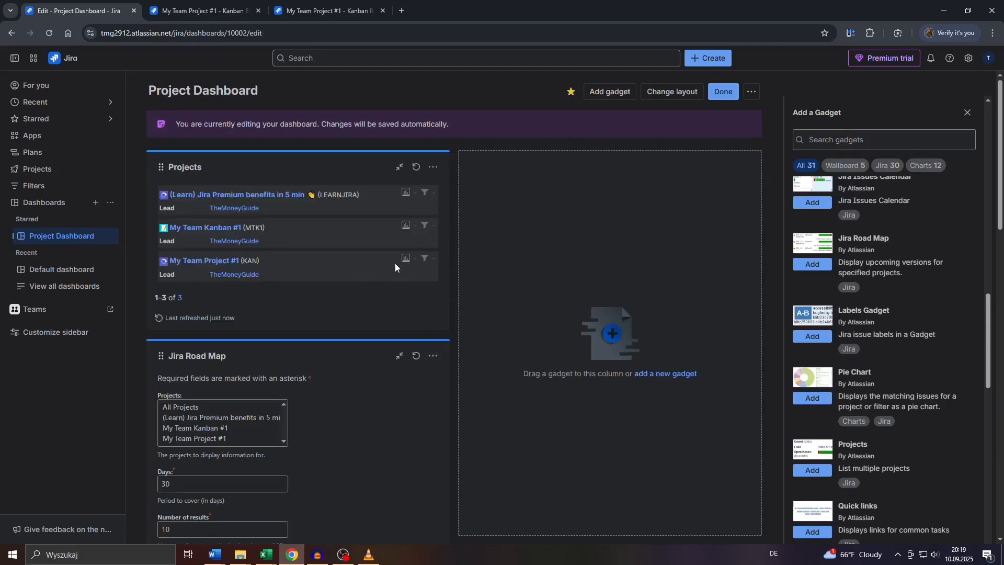
Configure the Activity Streams gadget with the stream name "Activity Stream #1" and a new item limit, and save the settings.
scroll(387, 293, "down", 7)
scroll(379, 325, "down", 4)
left_click(433, 403)
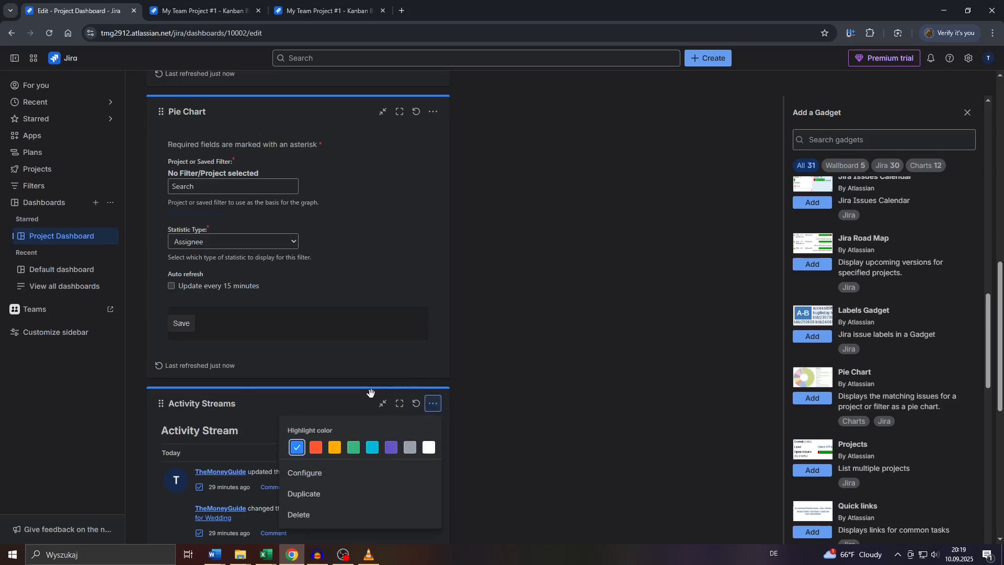
left_click(319, 473)
scroll(240, 366, "down", 1)
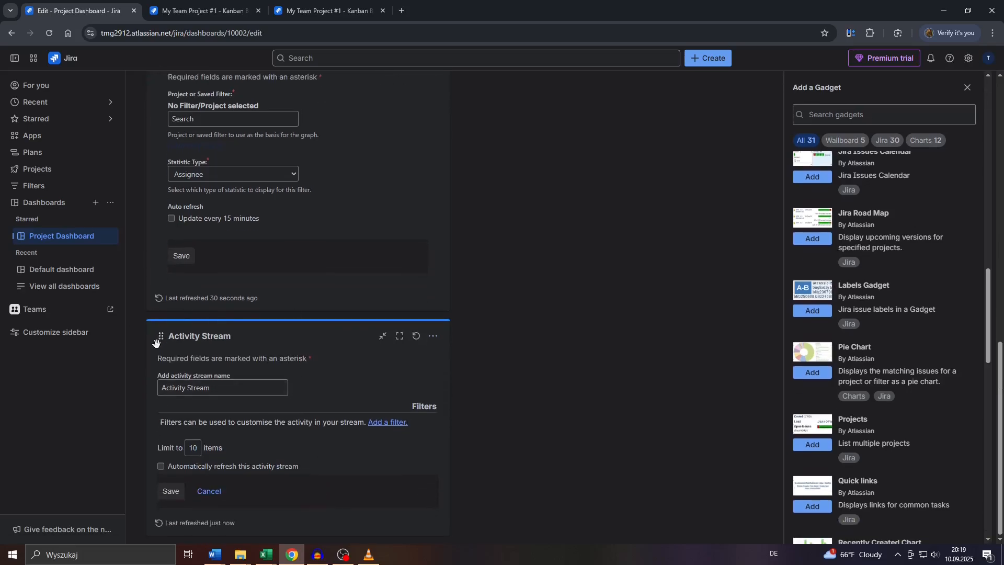
left_click_drag(156, 356, 305, 360)
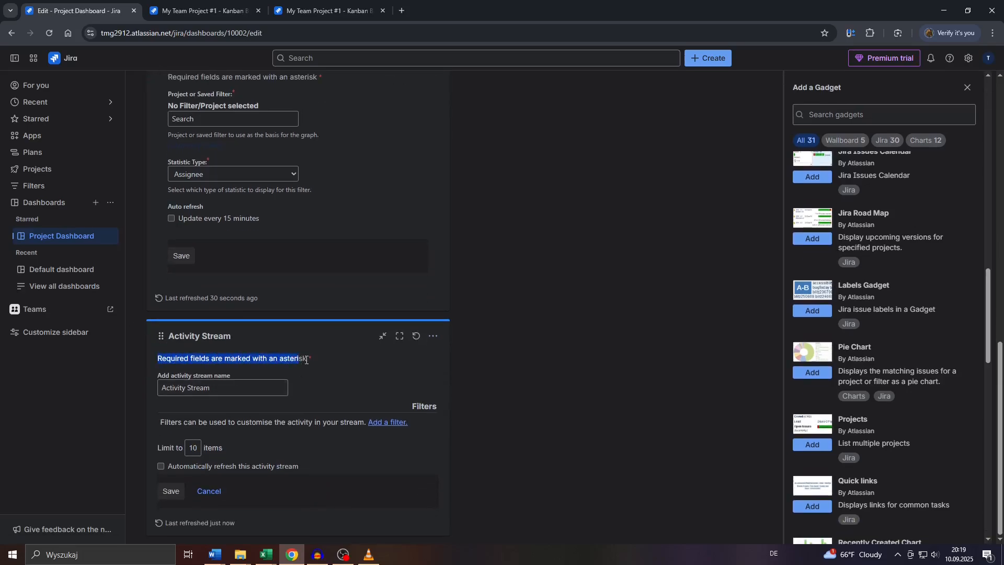
left_click(246, 362)
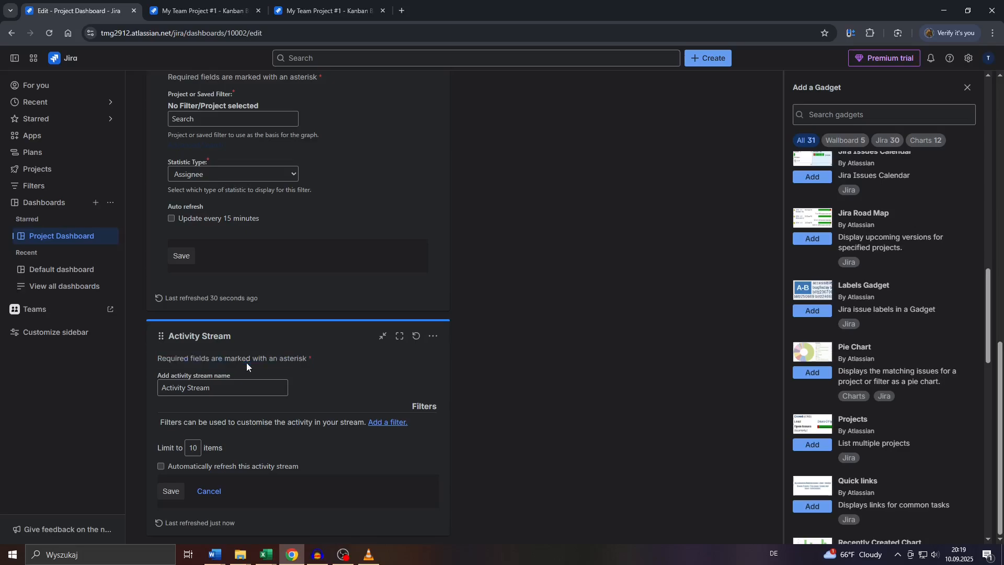
left_click(187, 391)
left_click_drag(200, 448, 186, 446)
left_click(166, 491)
Maximize the reconfigured Activity Streams gadget to check its entries, and return it to the column layout.
left_click(399, 335)
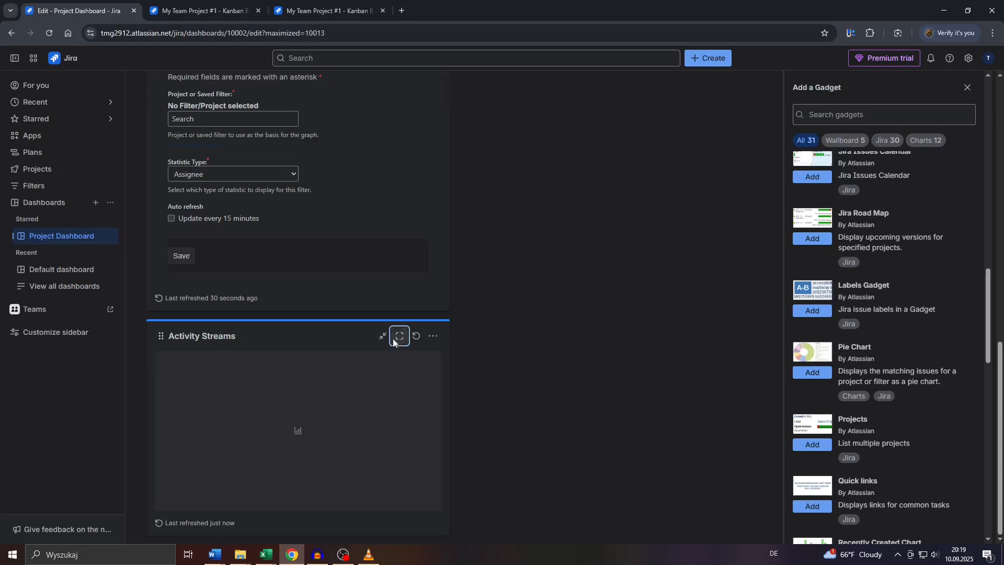
scroll(321, 272, "down", 5)
scroll(320, 273, "up", 5)
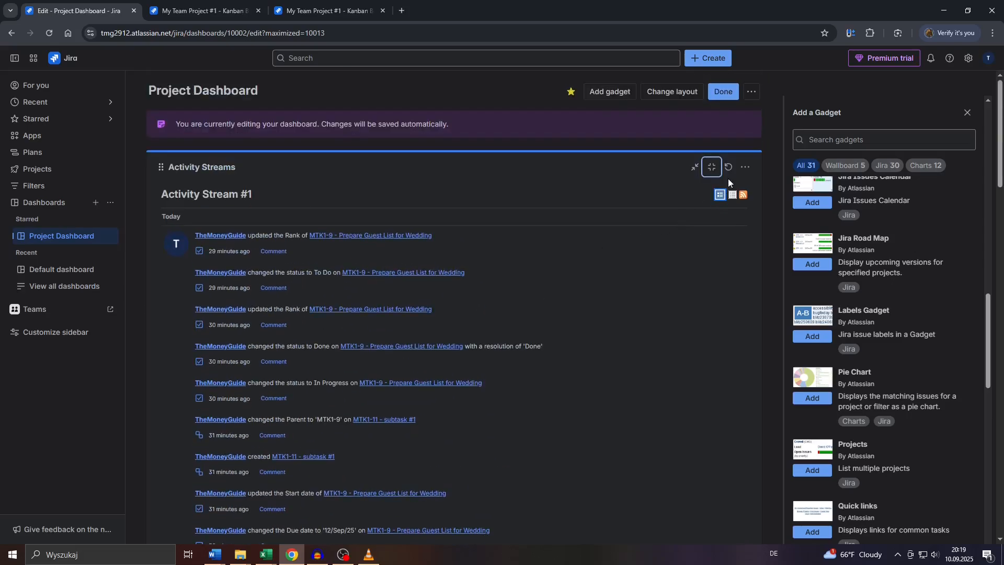
left_click(712, 166)
Examine the entries from today and yesterday in the Activity Stream #1 gadget, down to the oldest ones.
scroll(252, 442, "down", 4)
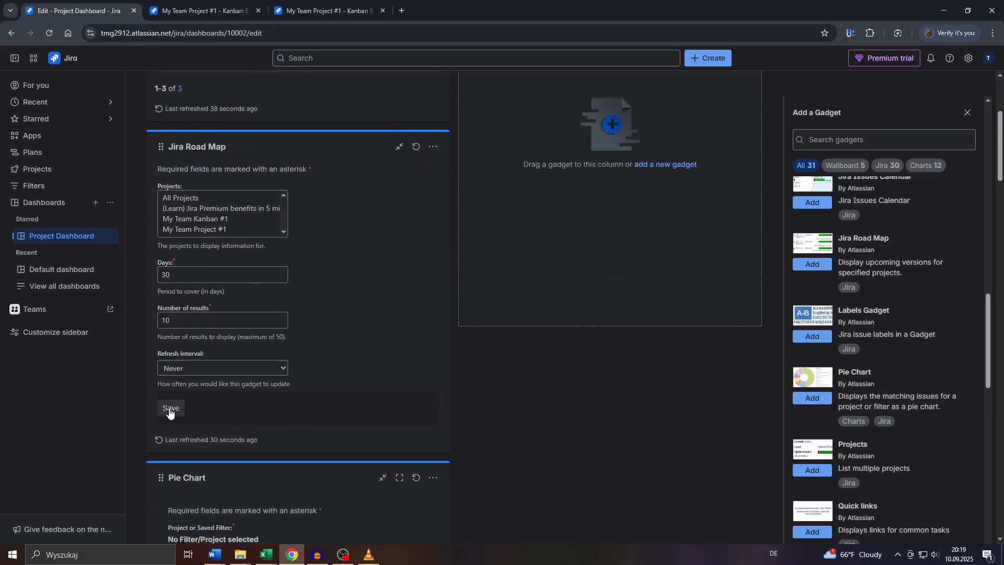
scroll(209, 407, "down", 11)
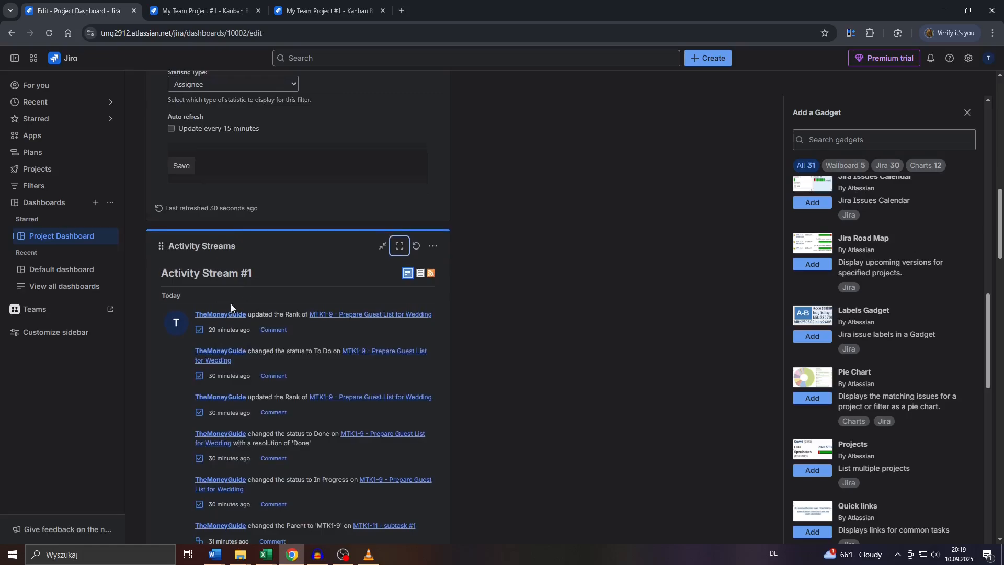
scroll(231, 303, "down", 10)
scroll(246, 309, "down", 10)
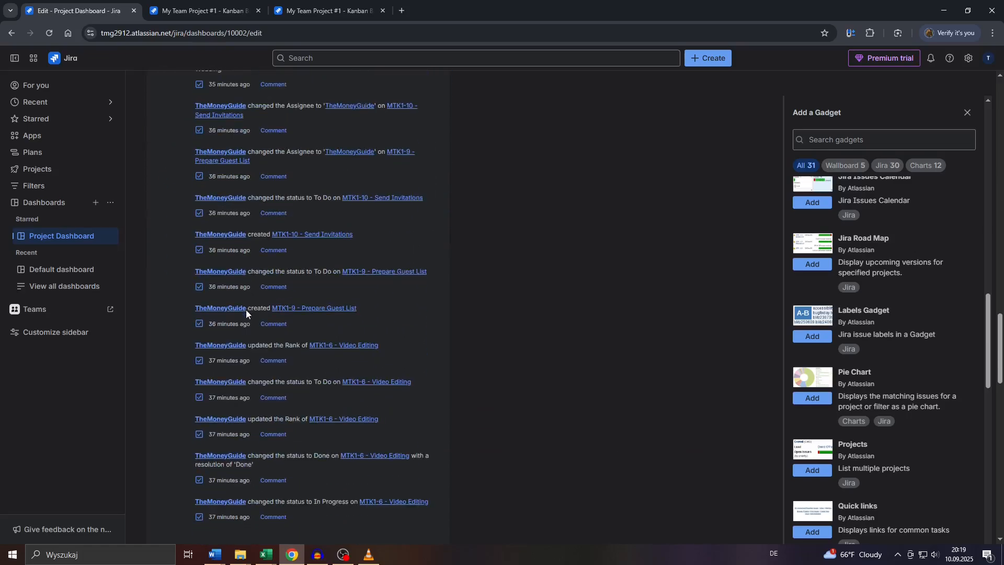
scroll(250, 341, "up", 20)
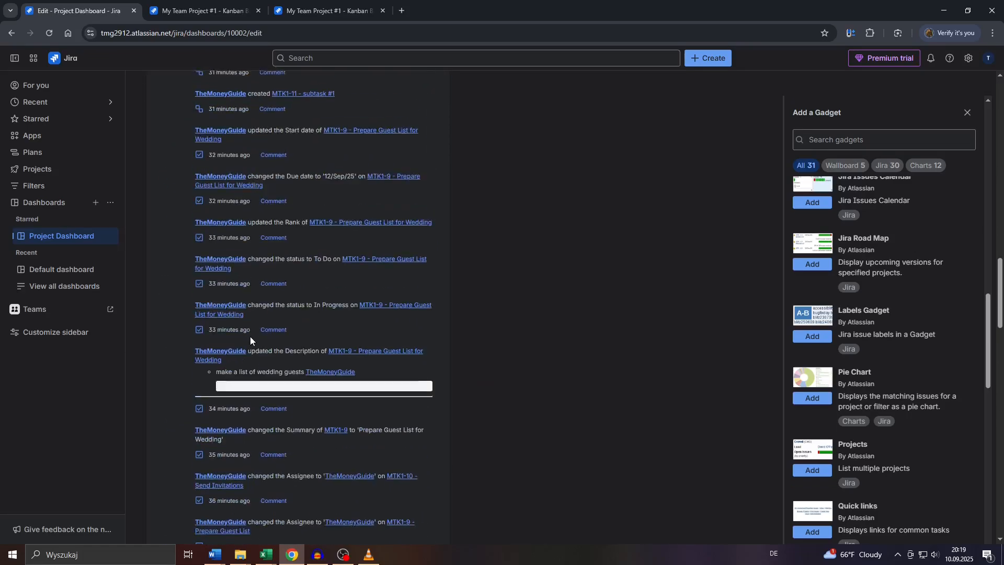
scroll(249, 338, "down", 8)
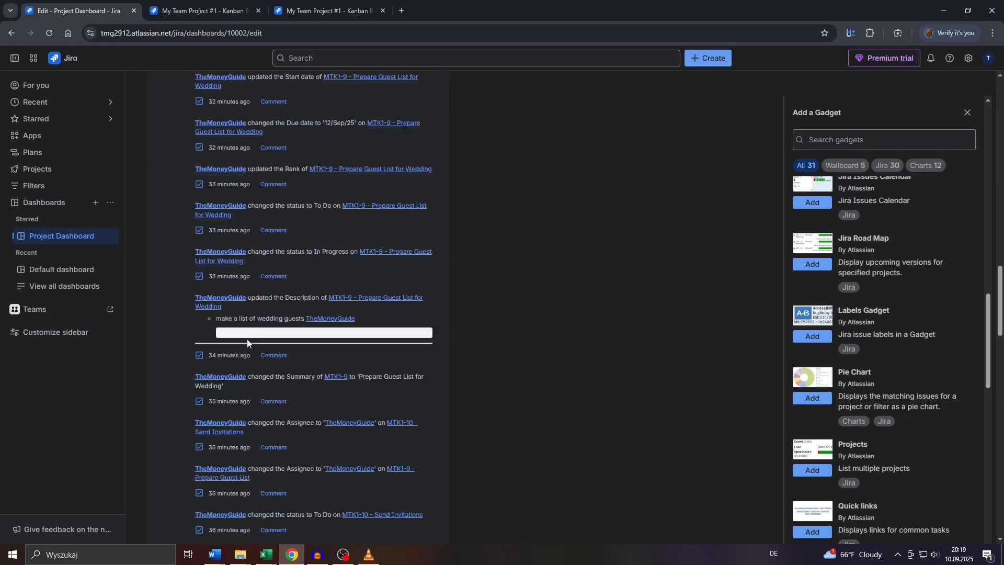
scroll(230, 365, "down", 10)
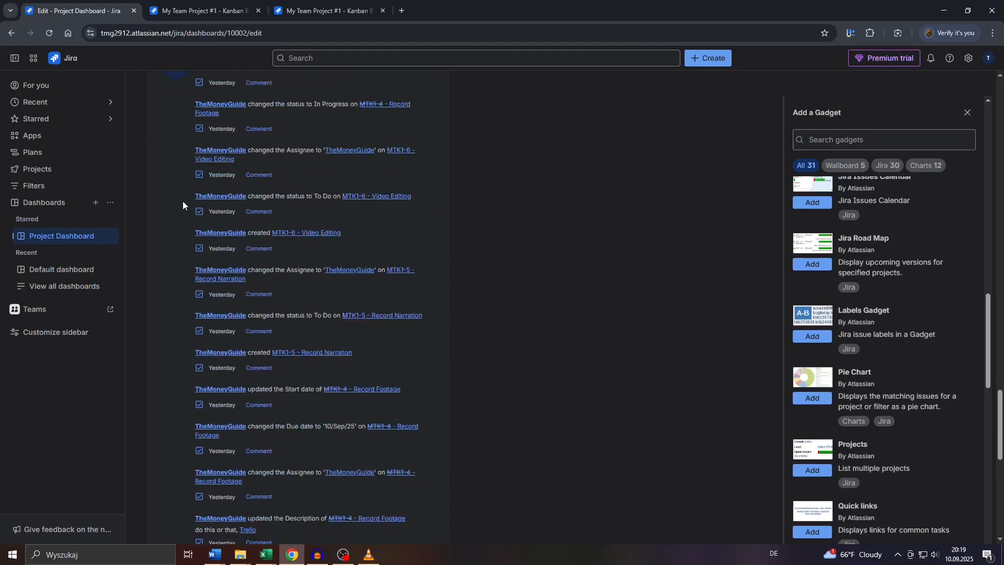
left_click_drag(152, 251, 303, 435)
scroll(298, 437, "down", 6)
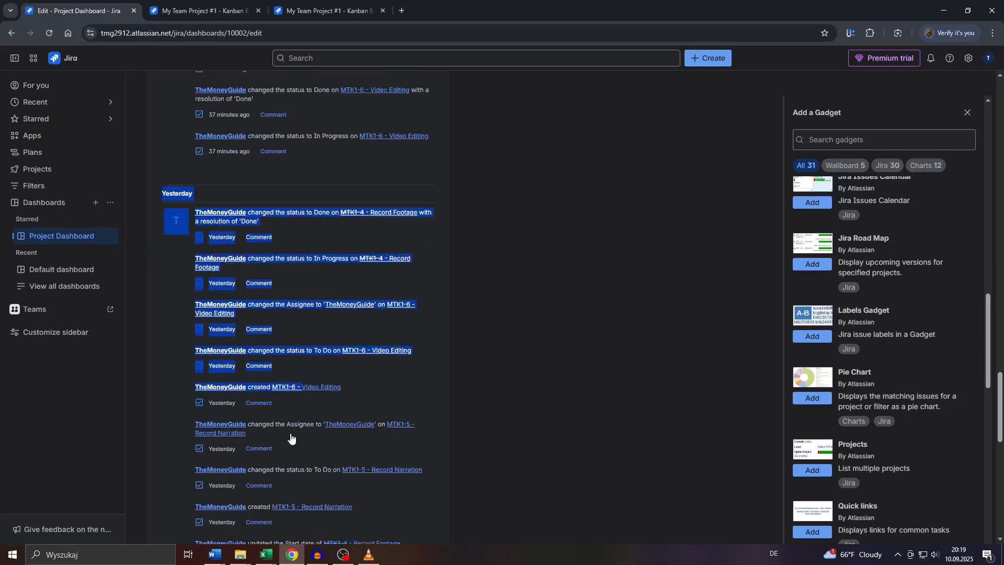
left_click(172, 409)
scroll(256, 350, "down", 8)
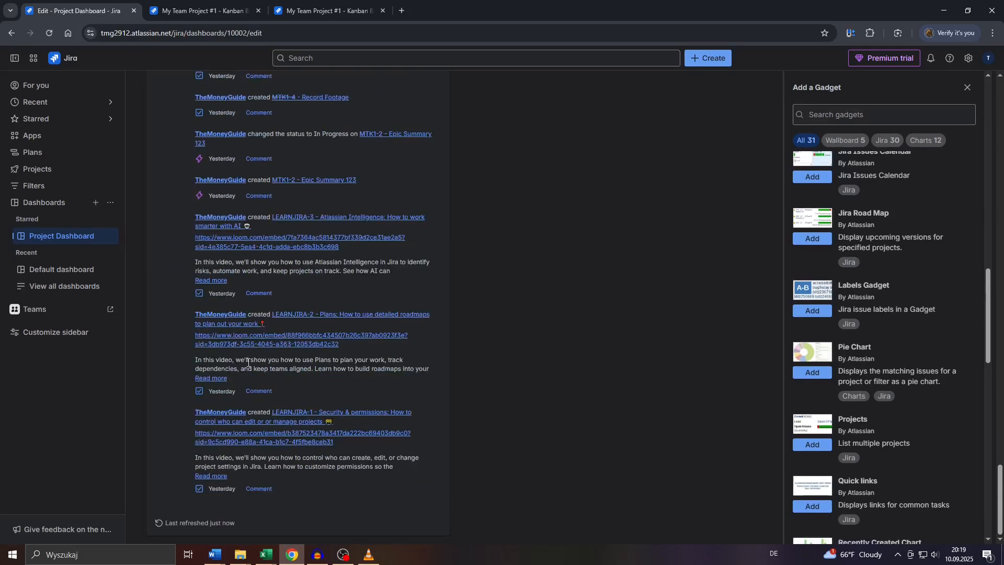
scroll(248, 361, "up", 5)
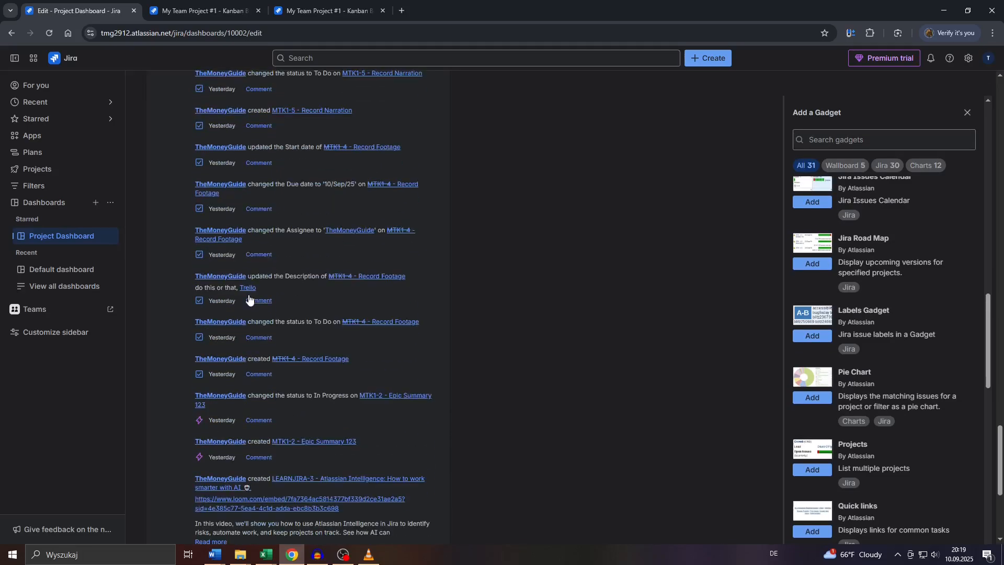
Open the Activity Stream #1 gadget's configuration and add a Project filter row.
scroll(249, 298, "up", 10)
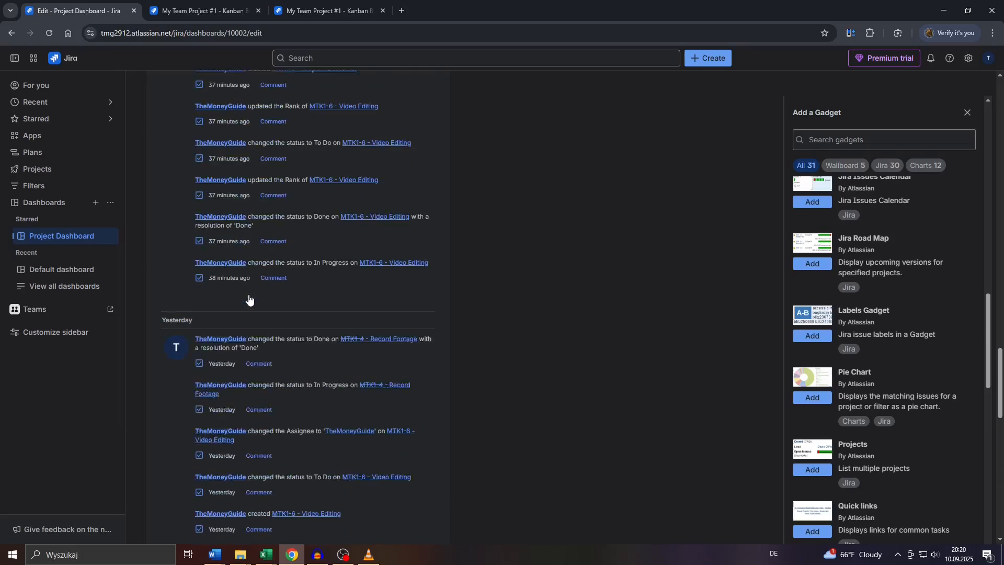
scroll(249, 299, "up", 15)
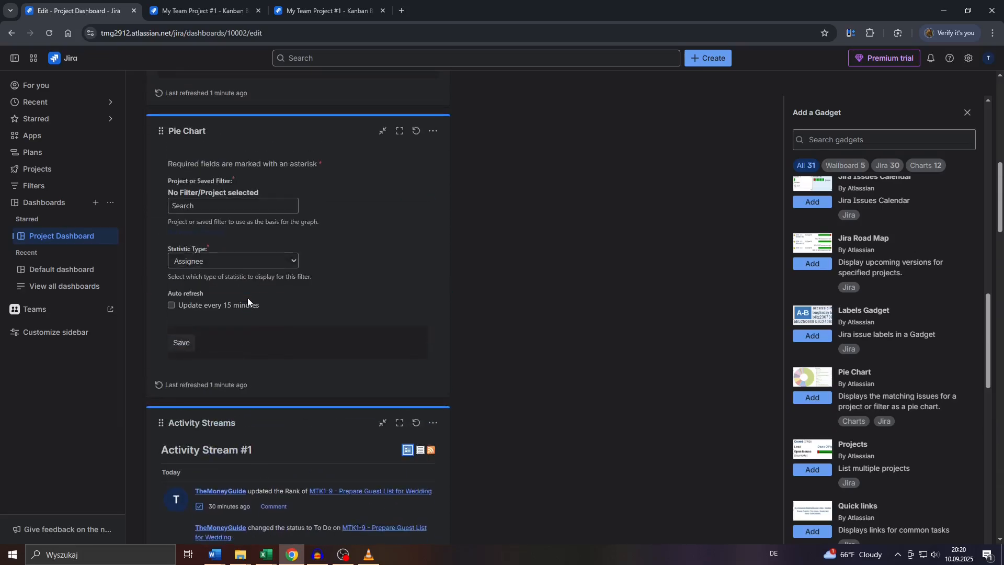
scroll(340, 361, "down", 5)
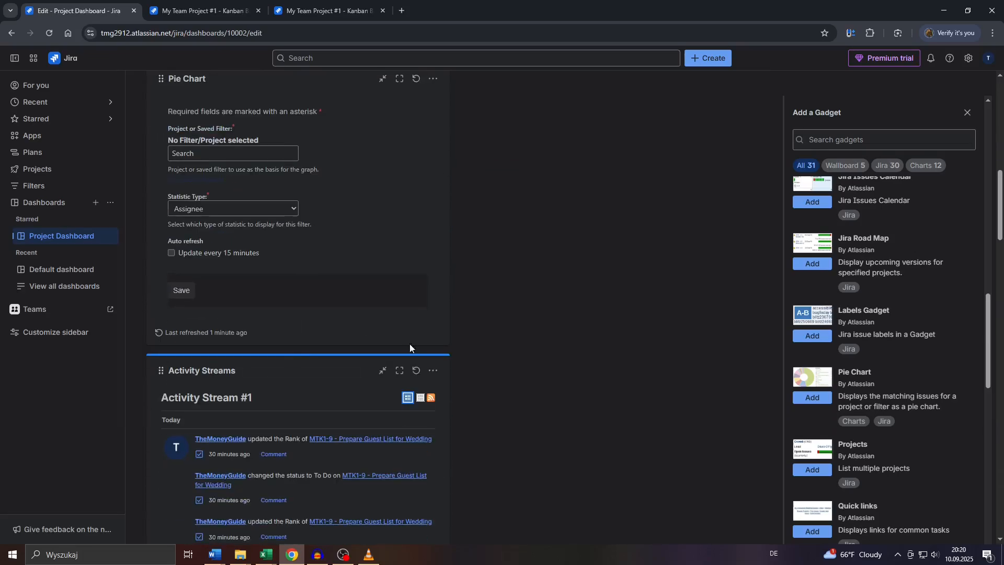
left_click(433, 371)
left_click(316, 445)
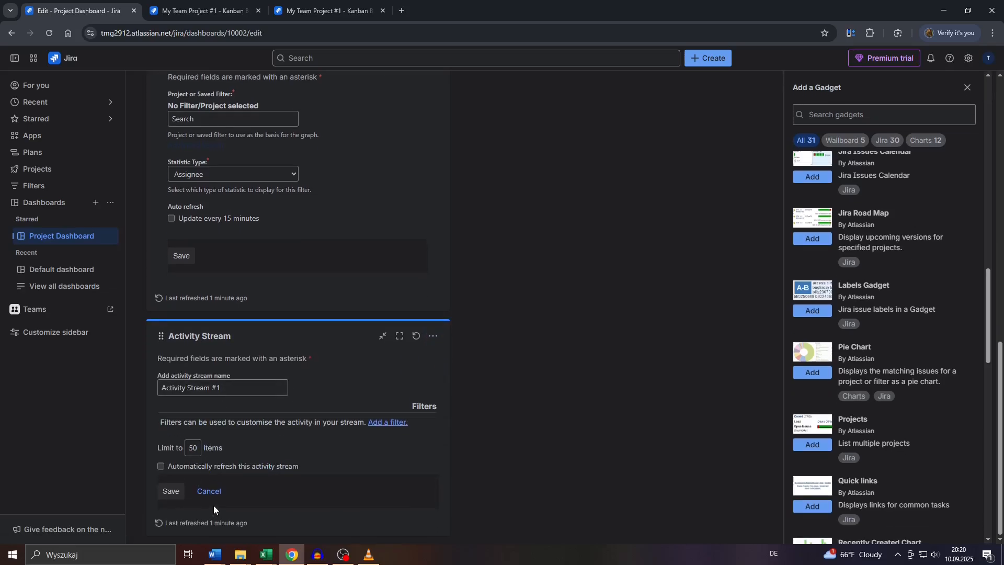
left_click(372, 424)
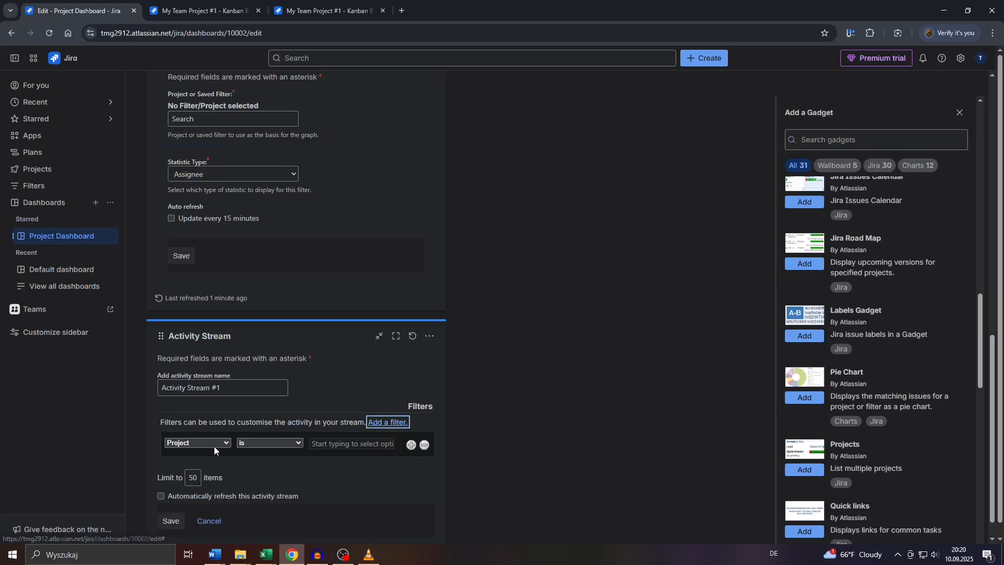
double_click(192, 396)
left_click_drag(199, 397, 364, 393)
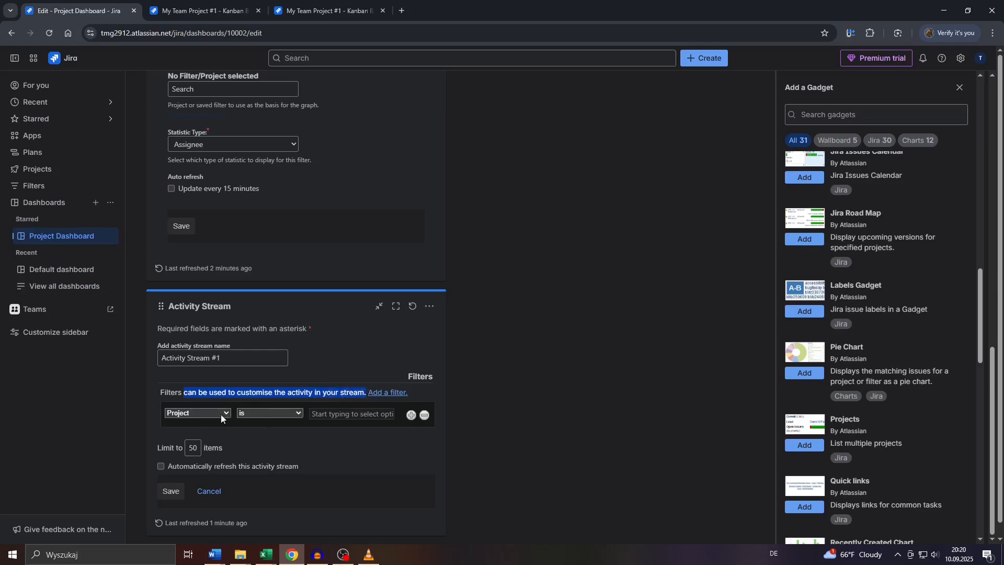
left_click(268, 400)
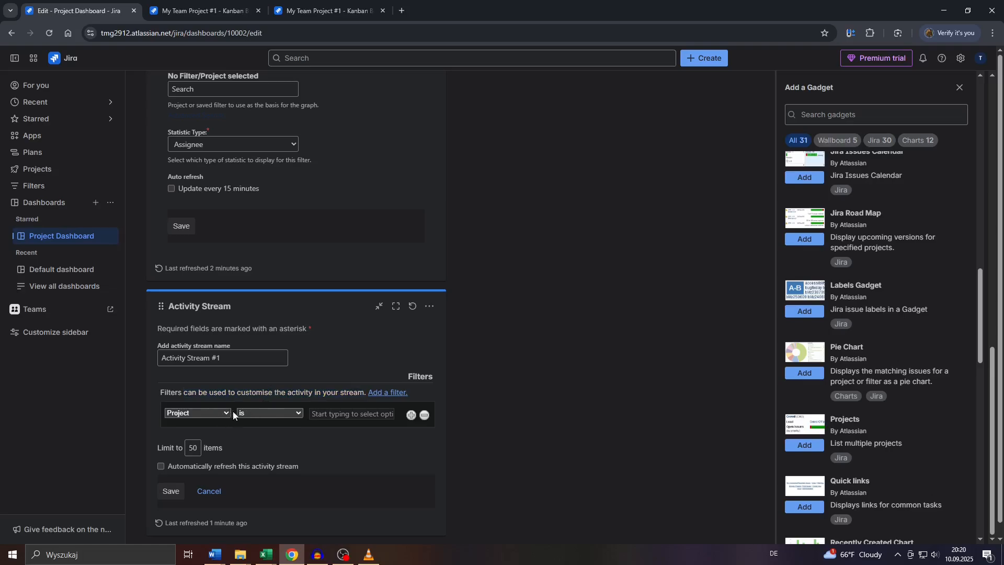
Finish editing to view the Project Dashboard, and reopen it for editing to look over its gadgets.
scroll(620, 215, "up", 15)
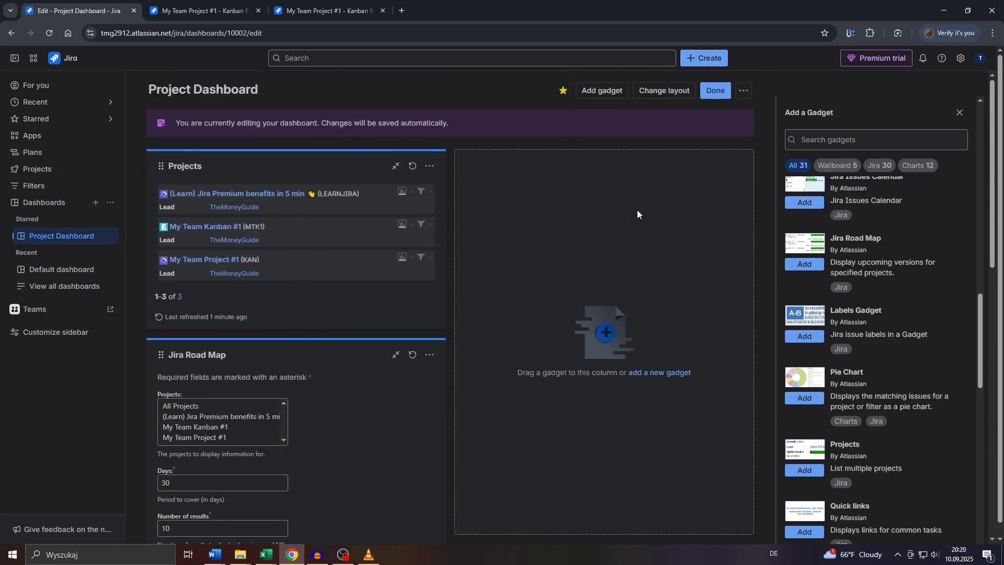
left_click(724, 92)
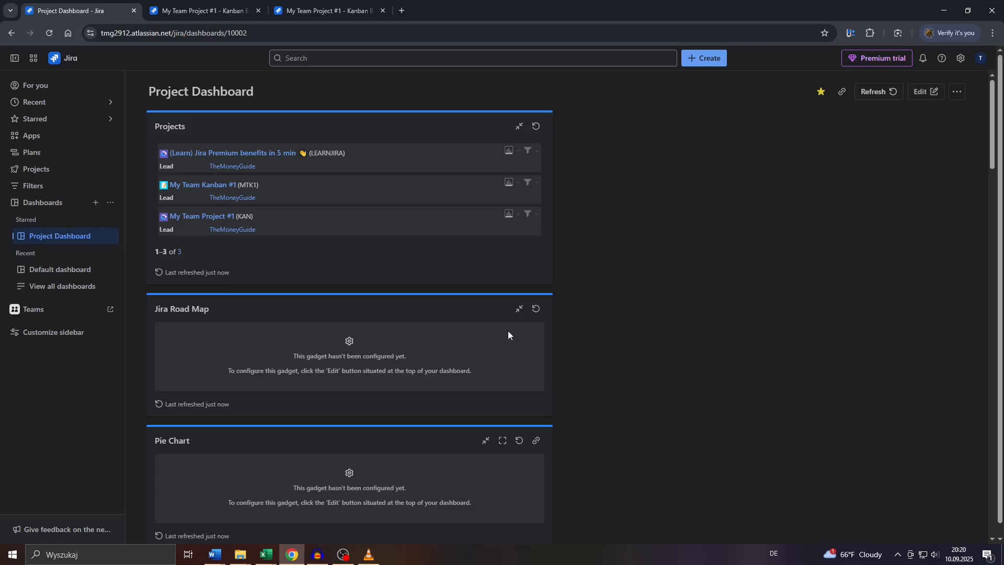
left_click(925, 92)
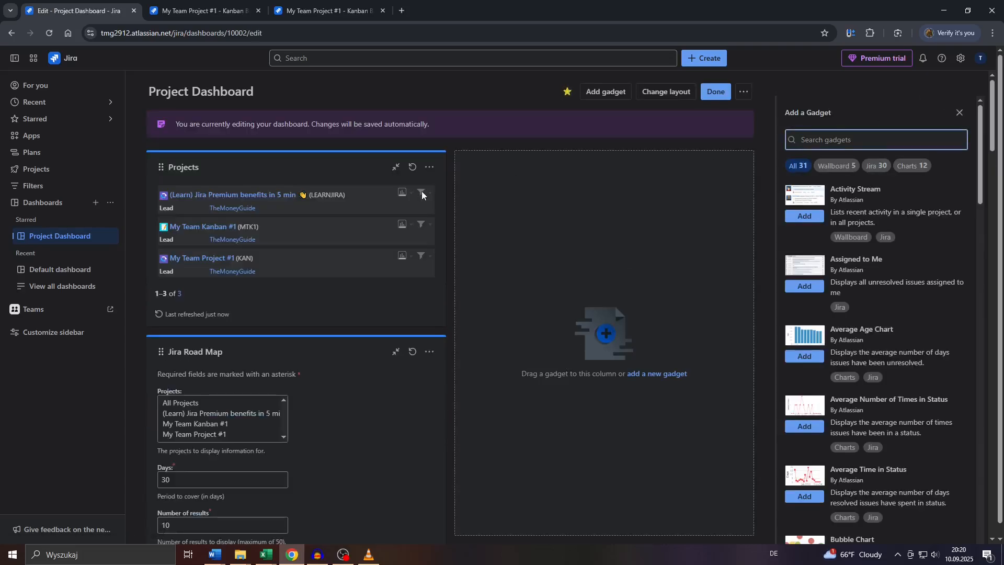
scroll(318, 183, "down", 20)
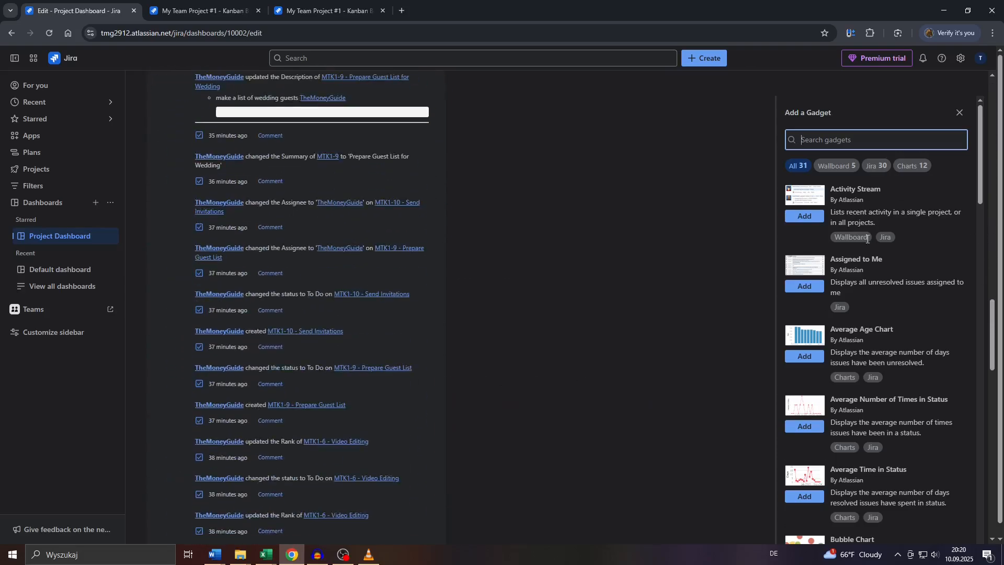
scroll(216, 344, "up", 15)
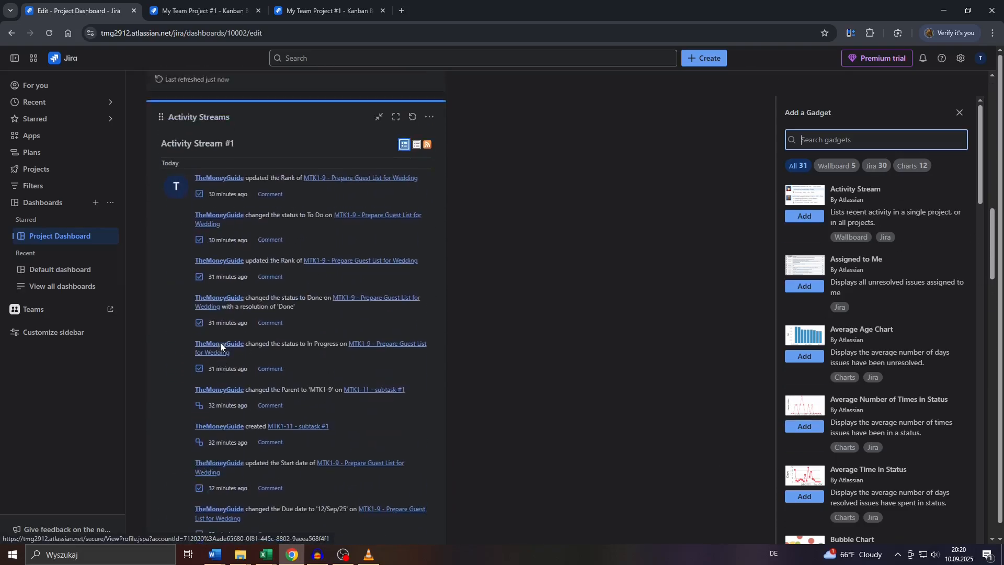
scroll(221, 343, "up", 10)
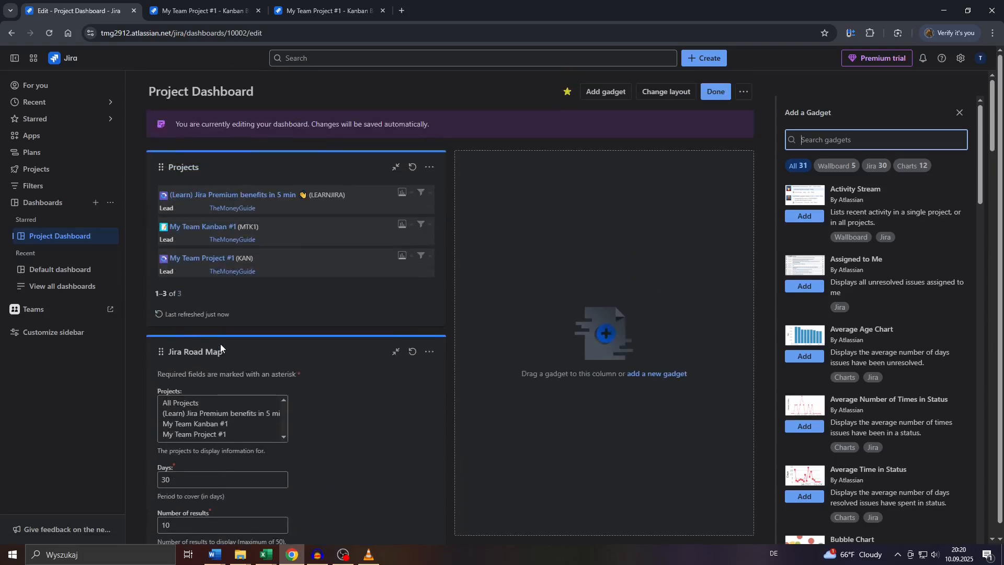
Try the one-column, three-column and narrow-first-column dashboard layouts, and return to two equal columns.
left_click(665, 93)
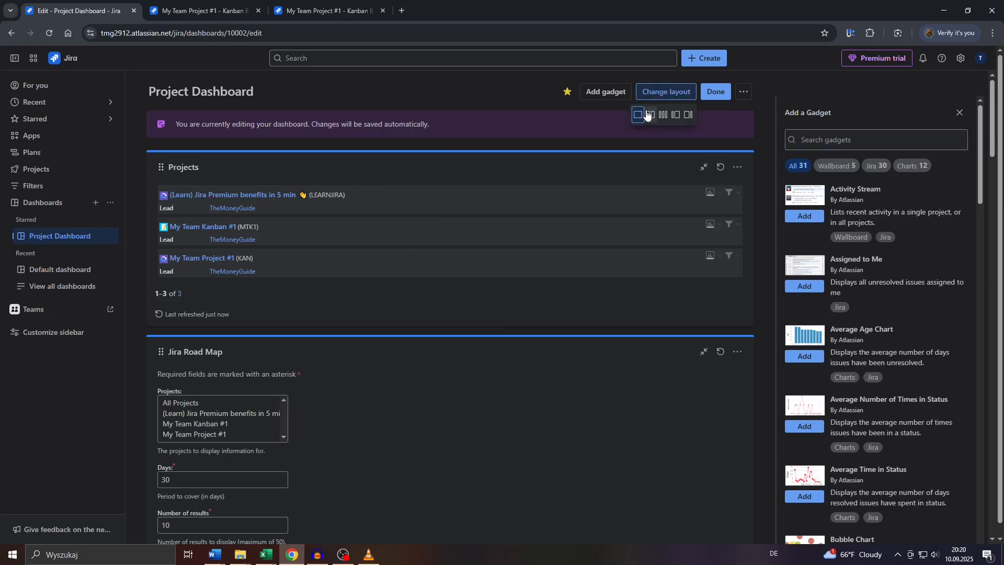
left_click(663, 114)
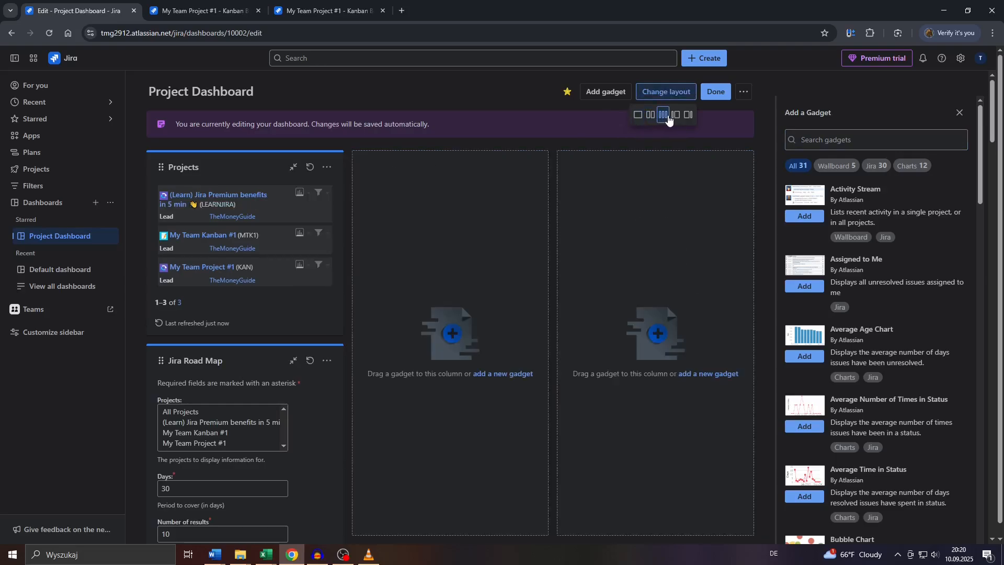
left_click(675, 115)
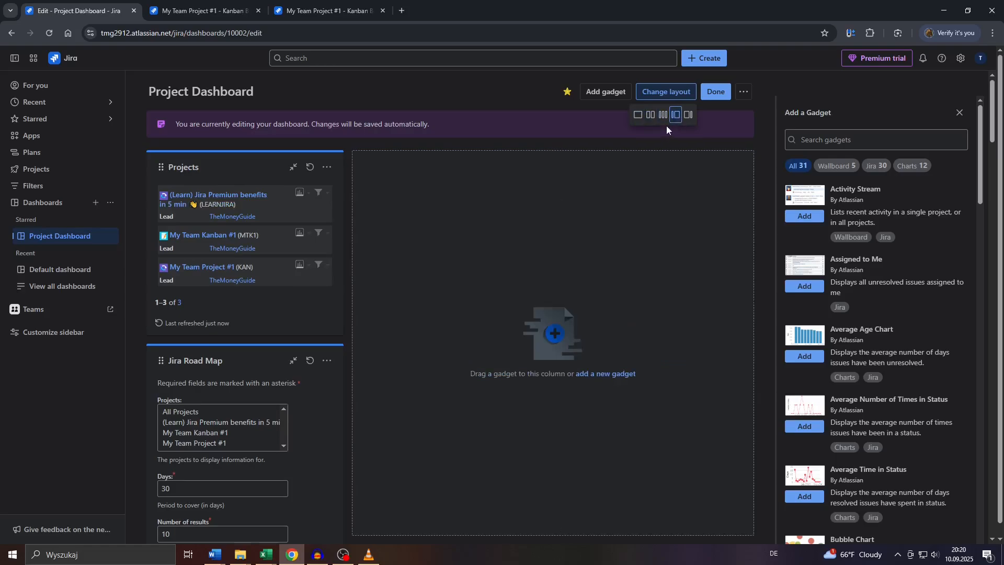
left_click(650, 115)
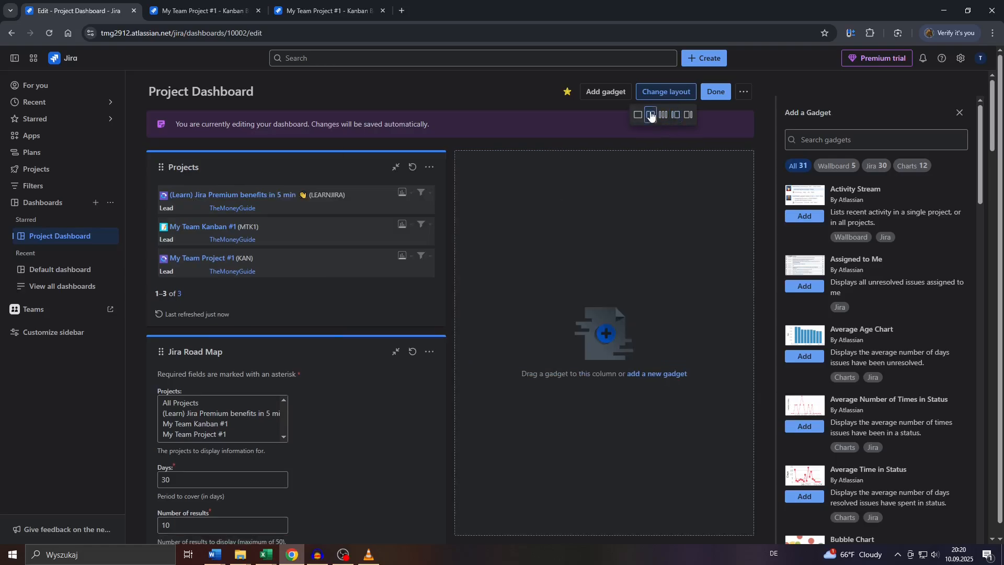
Choose My Team Project #1 as the project for the Pie Chart gadget.
scroll(233, 334, "down", 8)
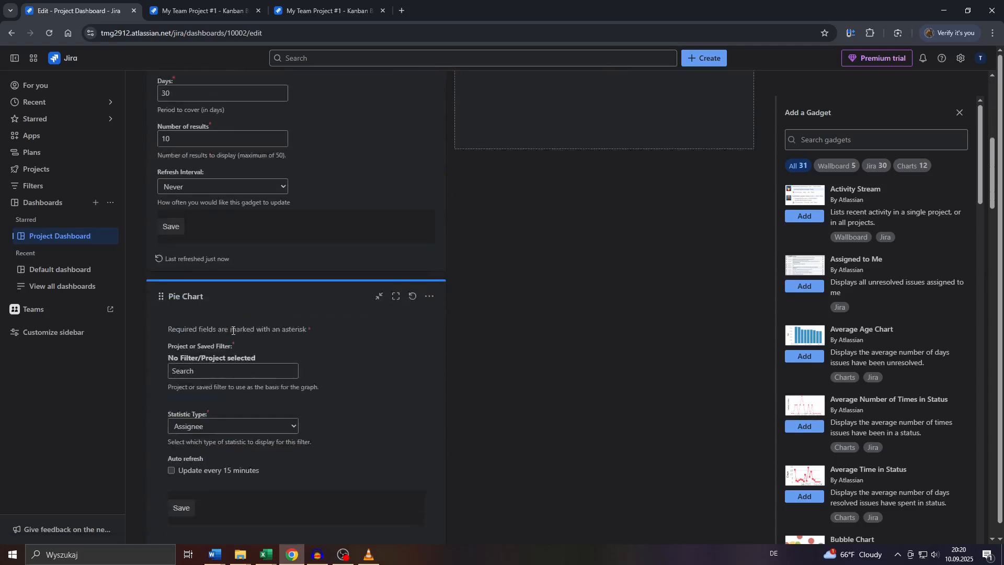
scroll(209, 281, "down", 2)
left_click(215, 230)
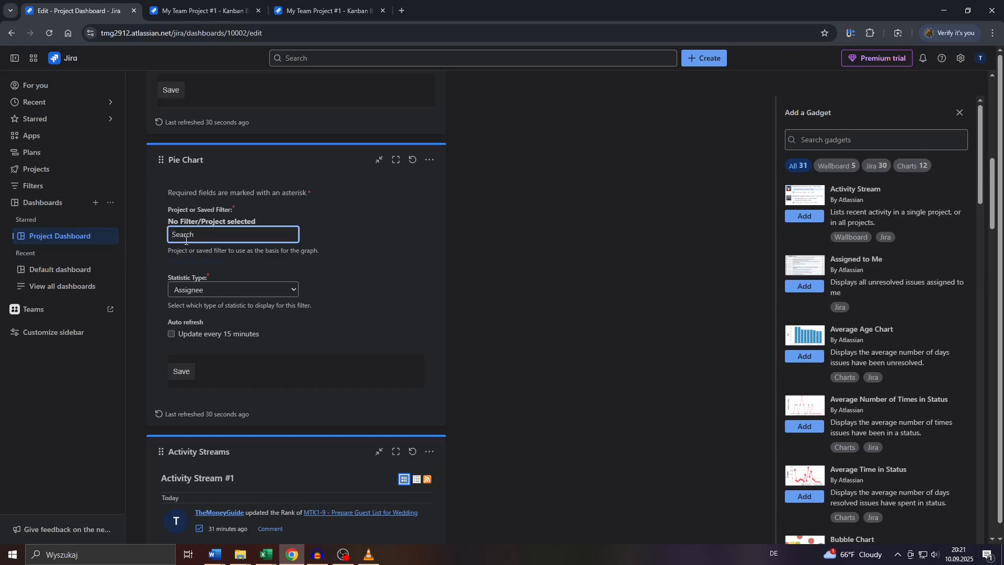
type("Te")
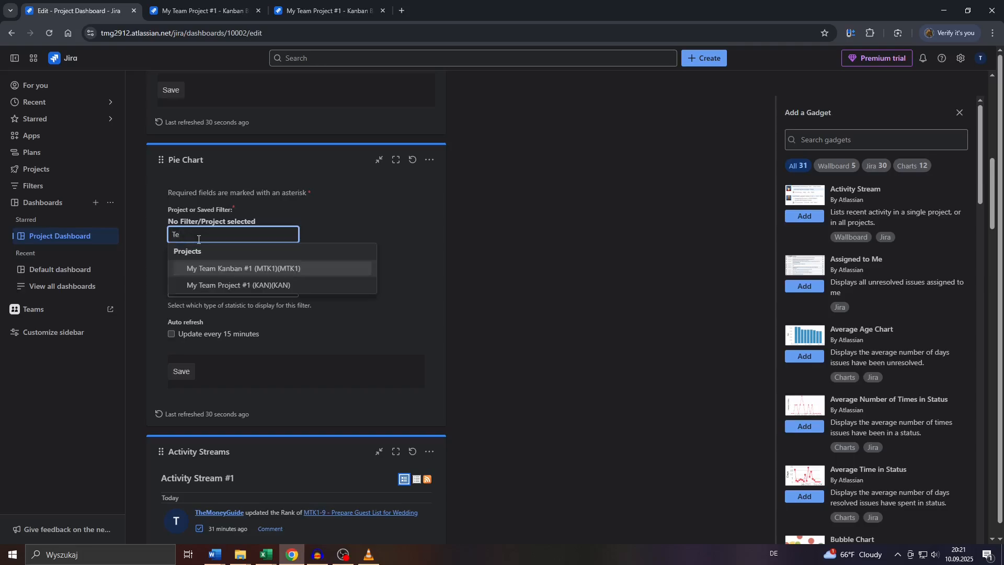
left_click(216, 284)
mouse_move(251, 225)
left_mouse_down()
mouse_move(170, 194)
mouse_move(240, 216)
left_mouse_up()
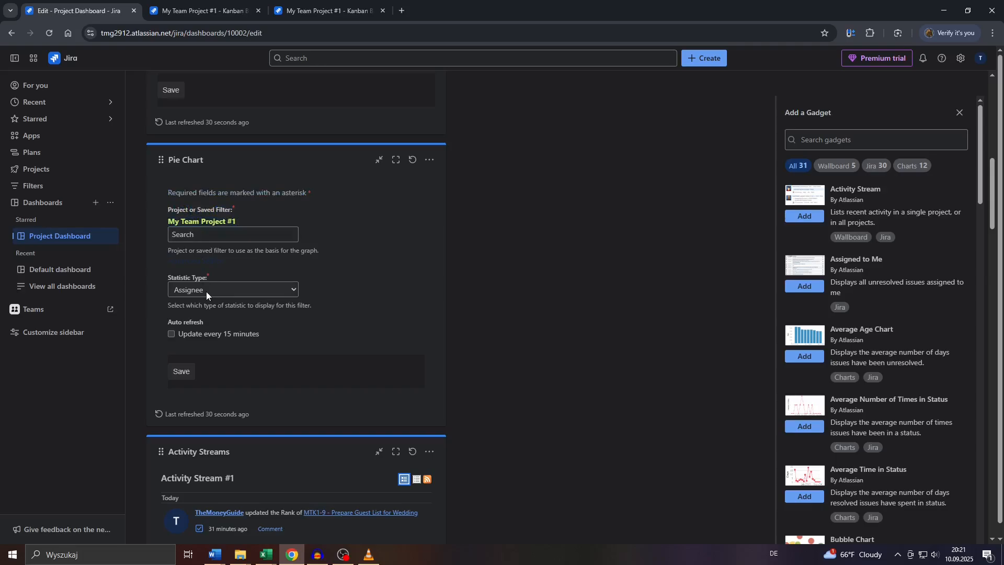
Set the Pie Chart gadget's statistic type to Status, enable auto refresh every 15 minutes, and save the settings.
left_click(206, 291)
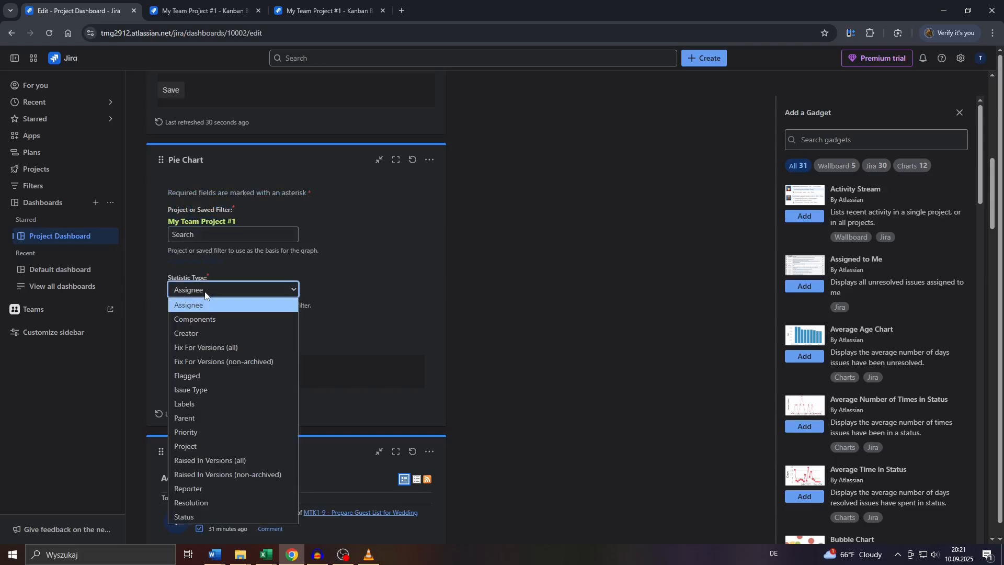
left_click(233, 264)
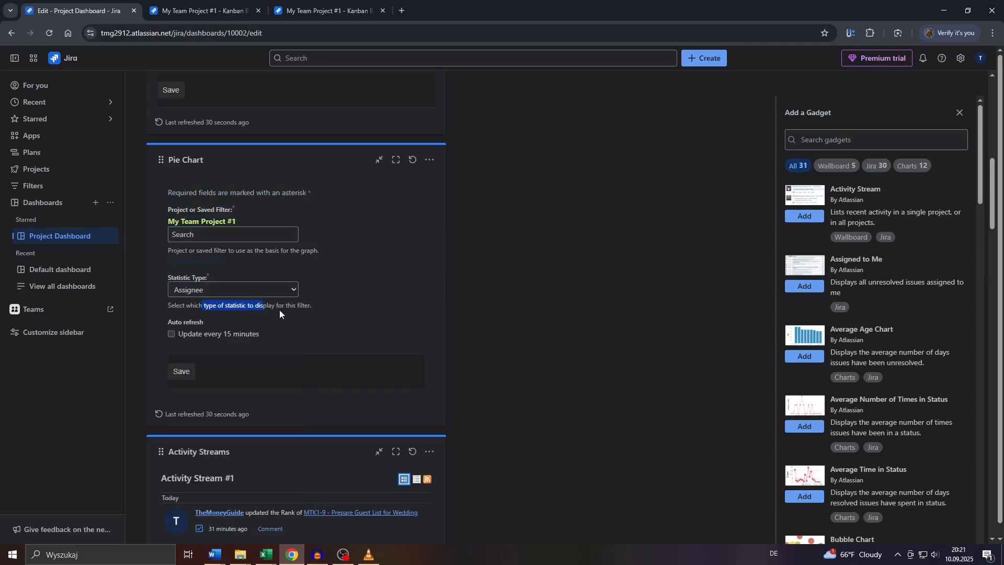
left_click(269, 290)
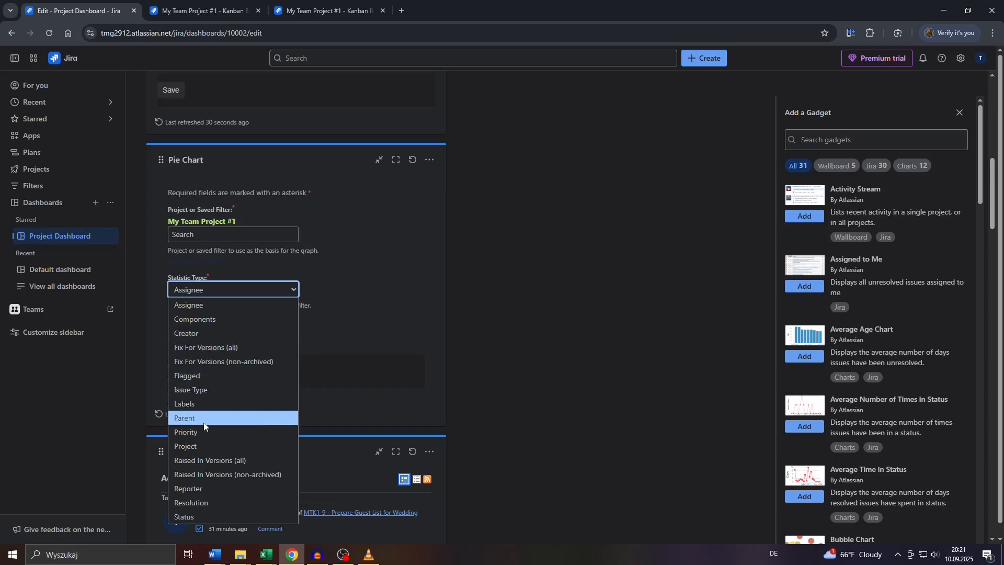
left_click(206, 304)
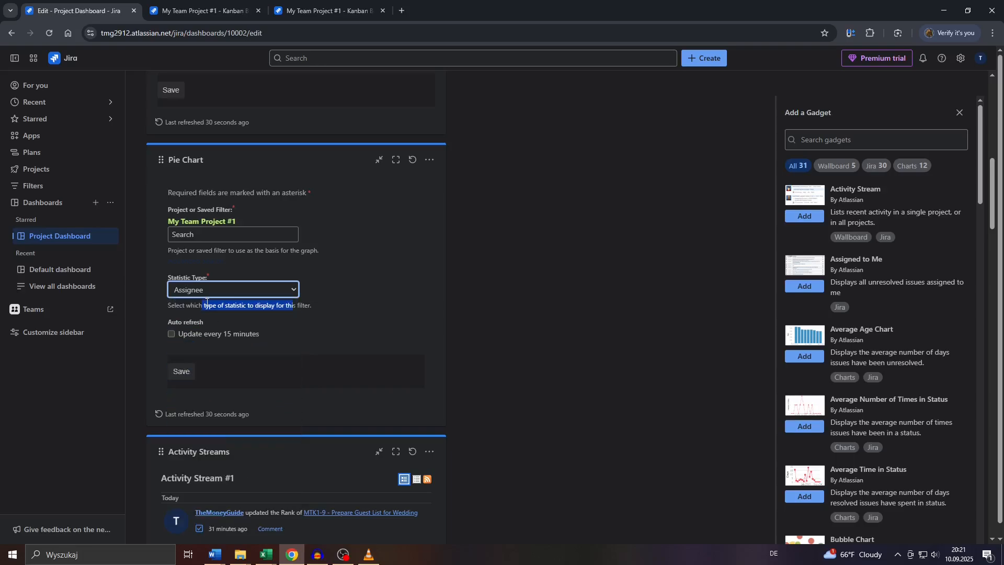
left_click(226, 307)
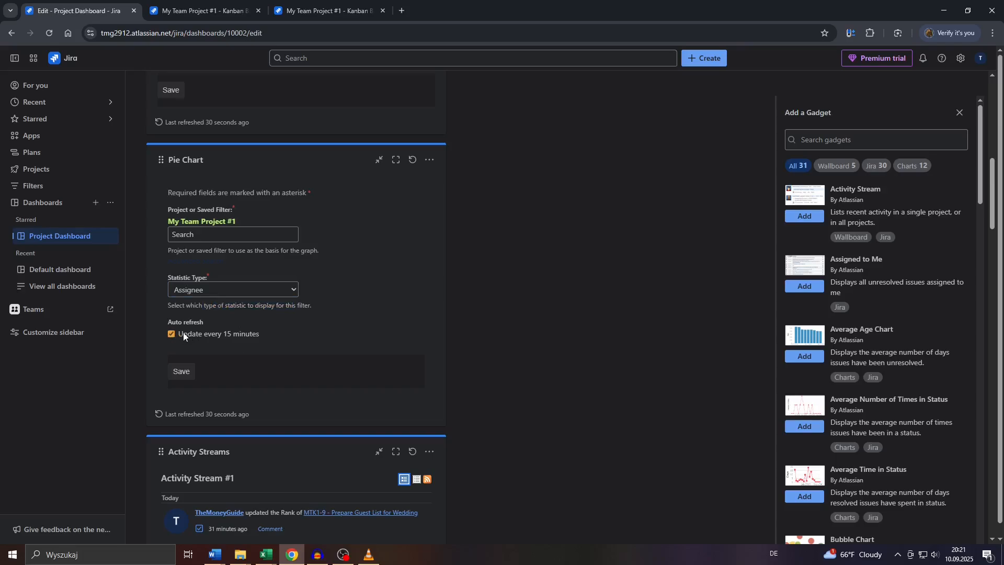
left_click(211, 290)
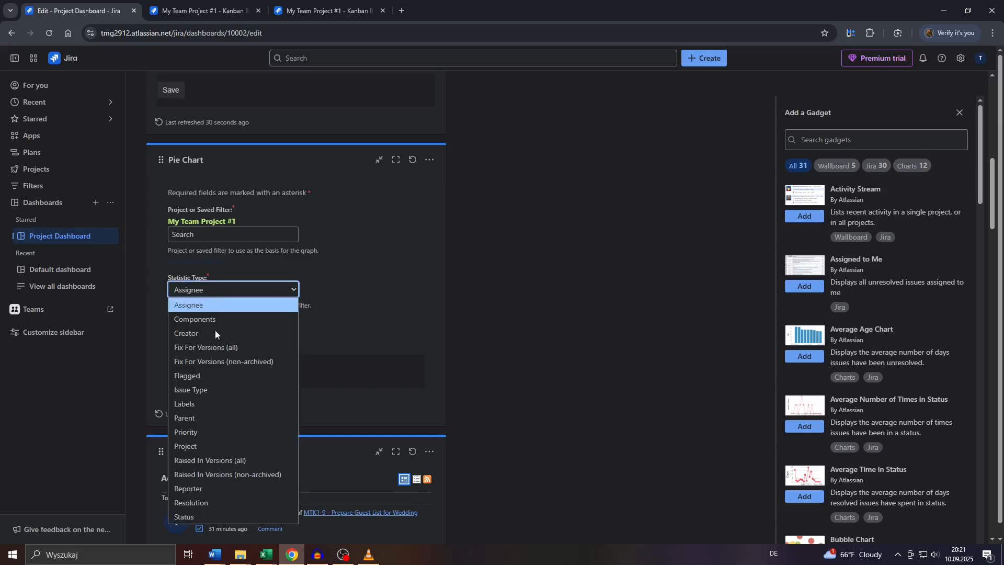
left_click(193, 501)
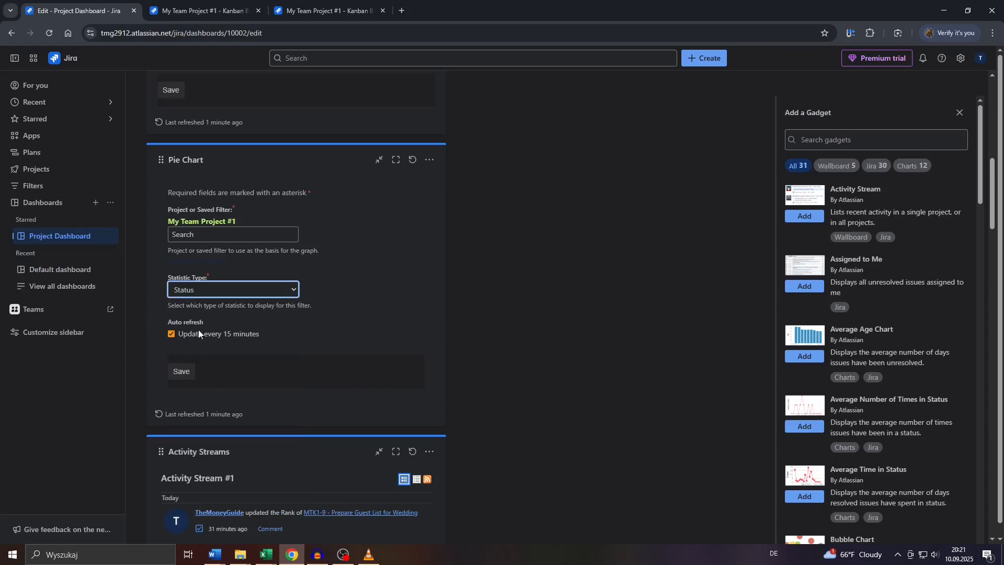
left_click(179, 371)
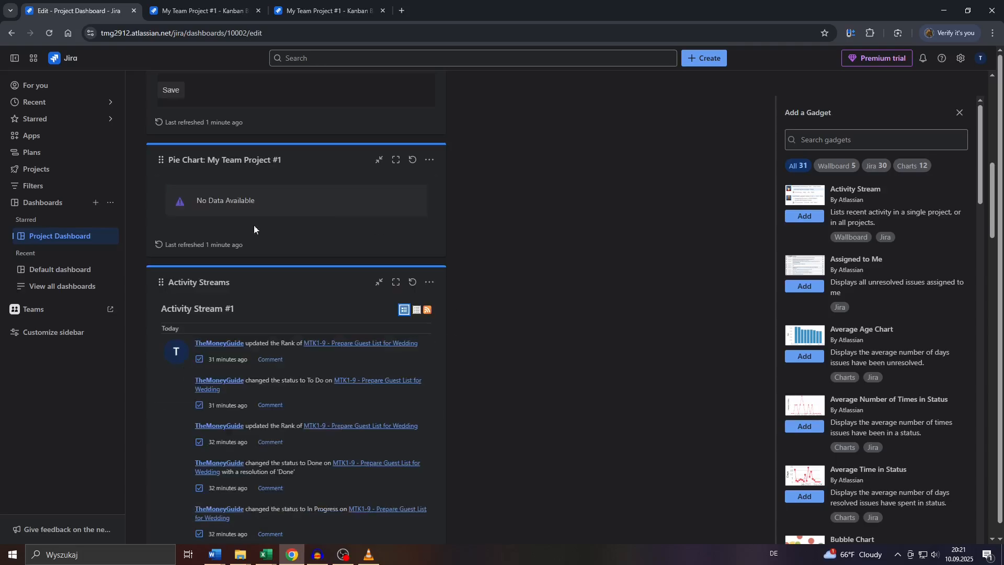
Reopen the Pie Chart gadget's configuration and set its statistic type to Priority.
scroll(248, 312, "up", 2)
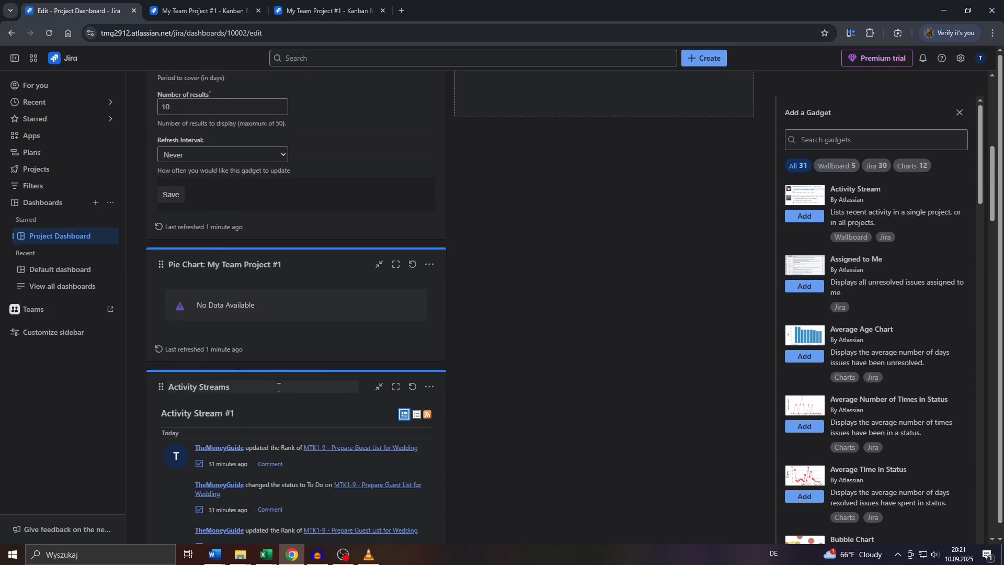
scroll(301, 382, "up", 2)
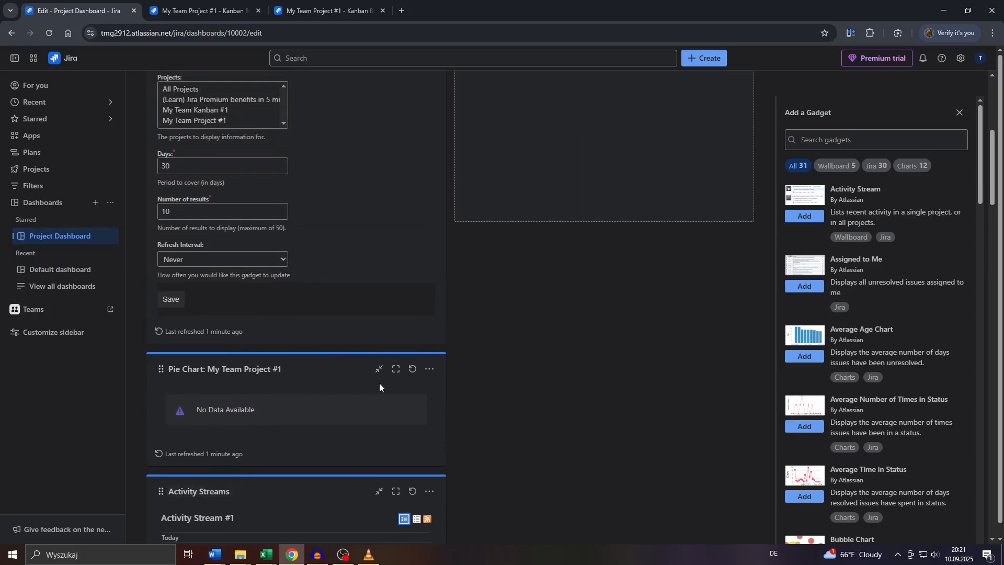
left_click(429, 368)
left_click(308, 441)
scroll(249, 293, "down", 4)
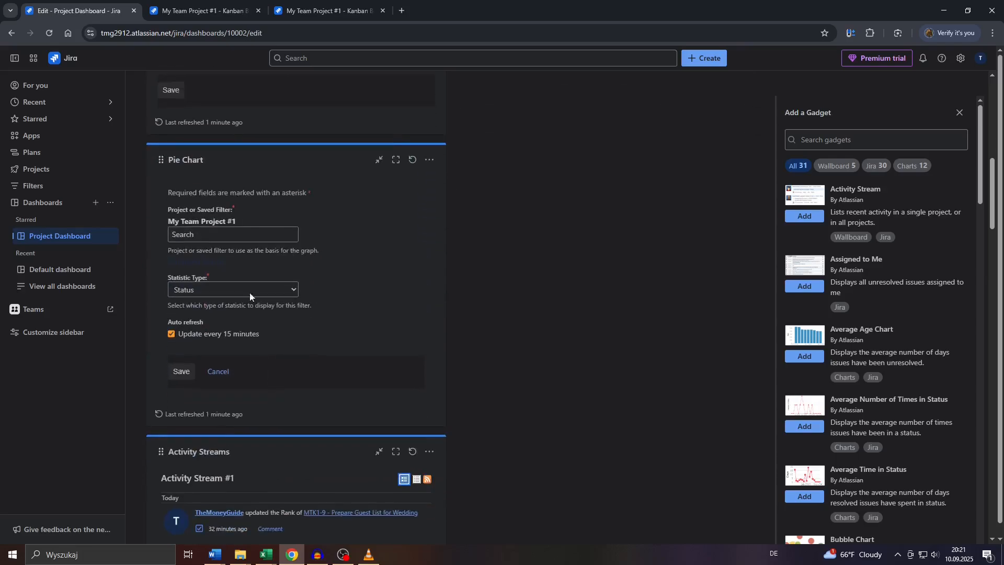
left_click(195, 289)
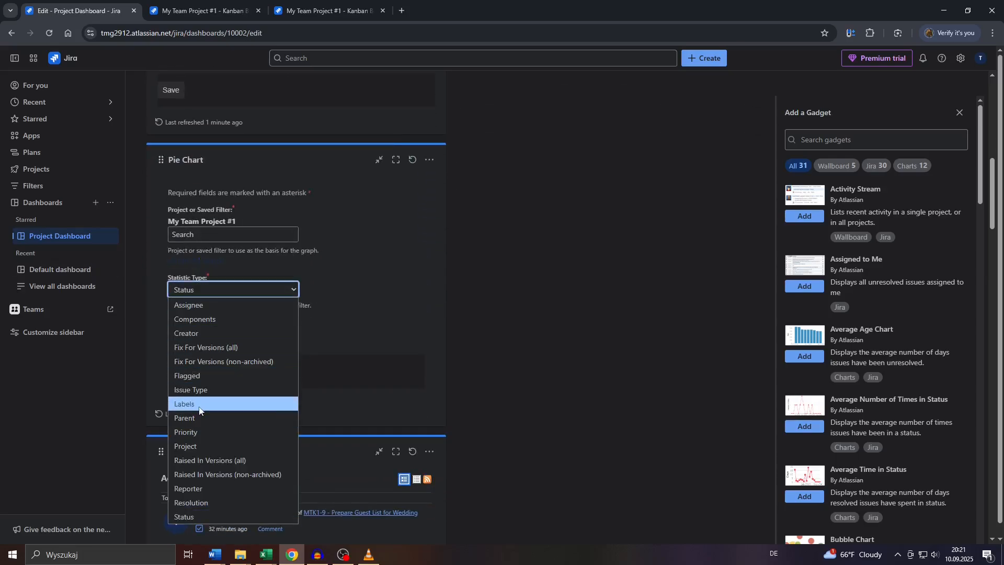
left_click(197, 430)
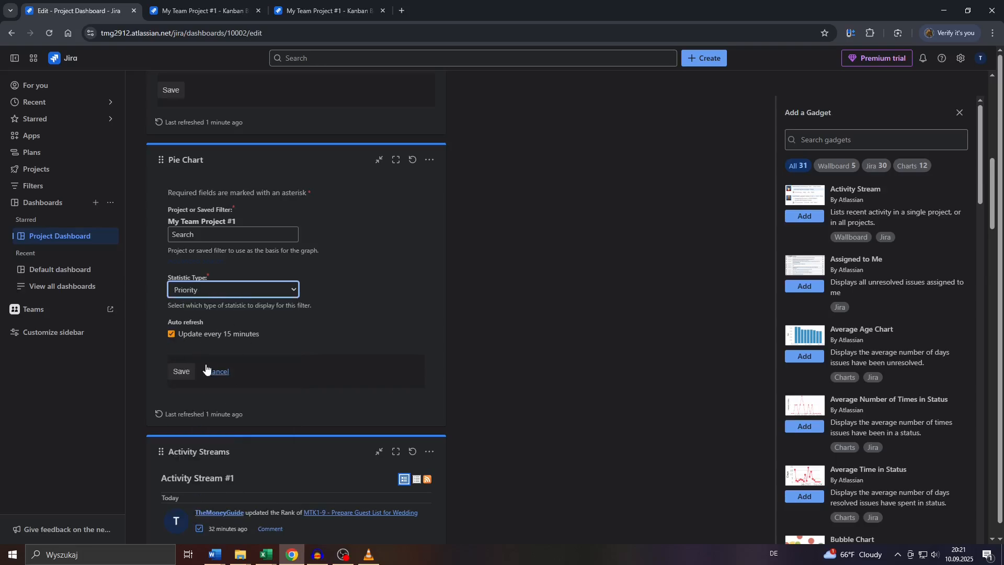
scroll(237, 335, "down", 8)
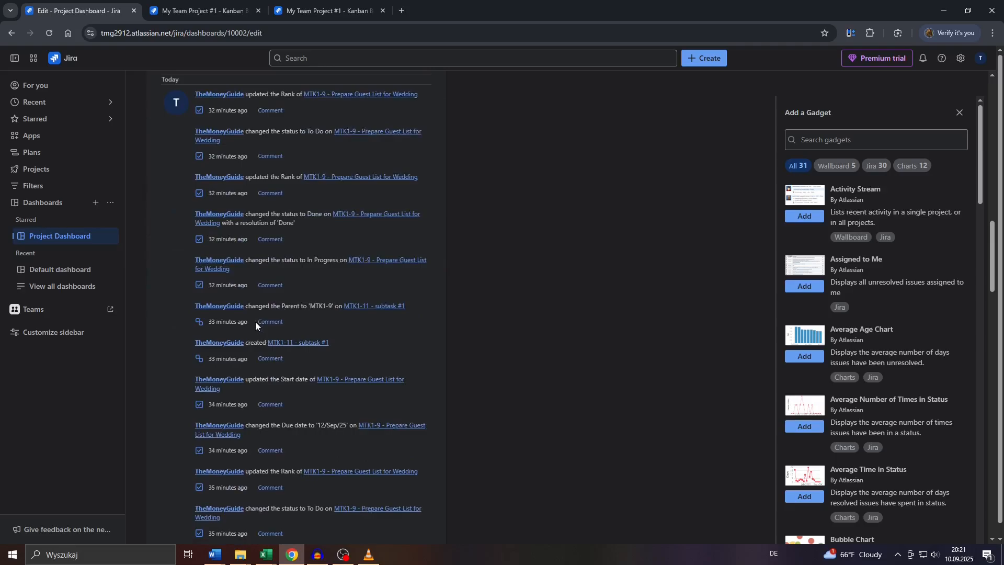
scroll(255, 322, "up", 12)
scroll(250, 326, "up", 1)
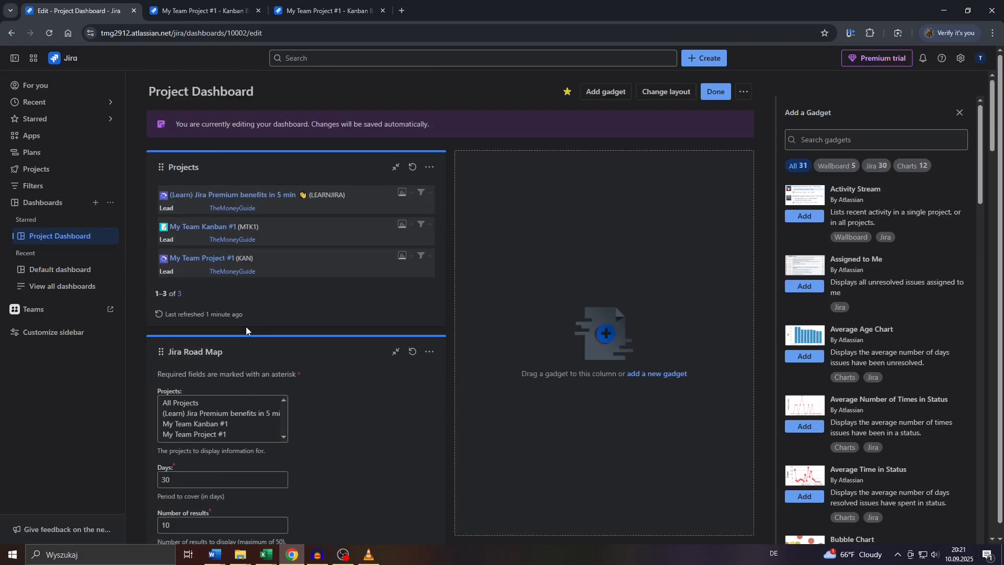